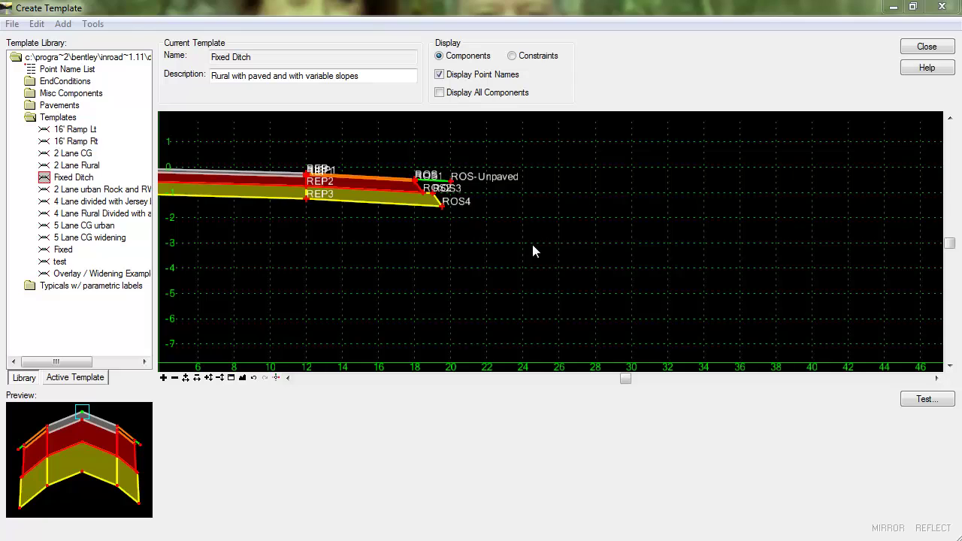
Set the dynamic origin at the outer shoulder point of the Fixed Ditch template
{"action": "right_click", "coordinate": [532, 245]}
{"action": "left_click", "coordinate": [569, 359]}
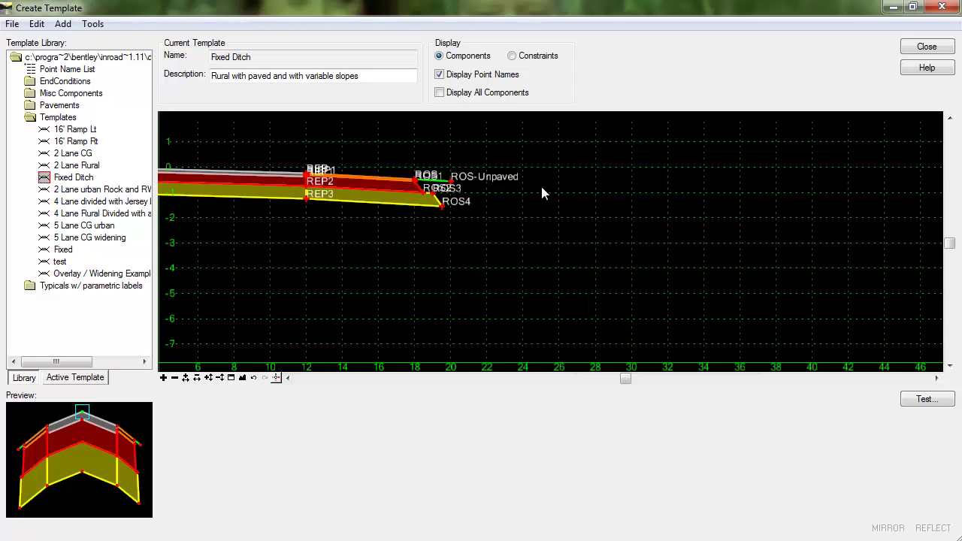
Draw end-condition component abutment_R from ROS-Unpaved down to a new point R at about -69%
{"action": "right_click", "coordinate": [451, 180]}
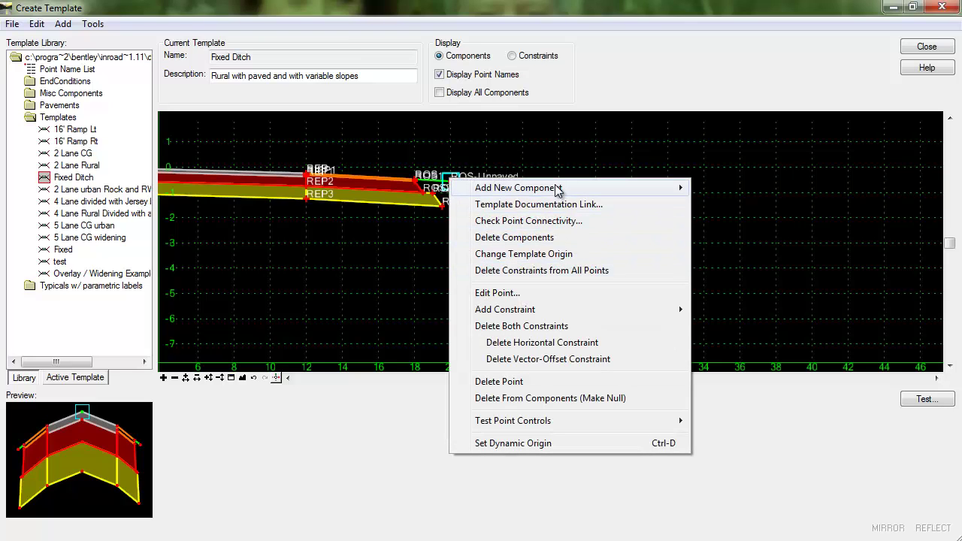
{"action": "mouse_move", "coordinate": [592, 190]}
{"action": "left_click", "coordinate": [770, 254]}
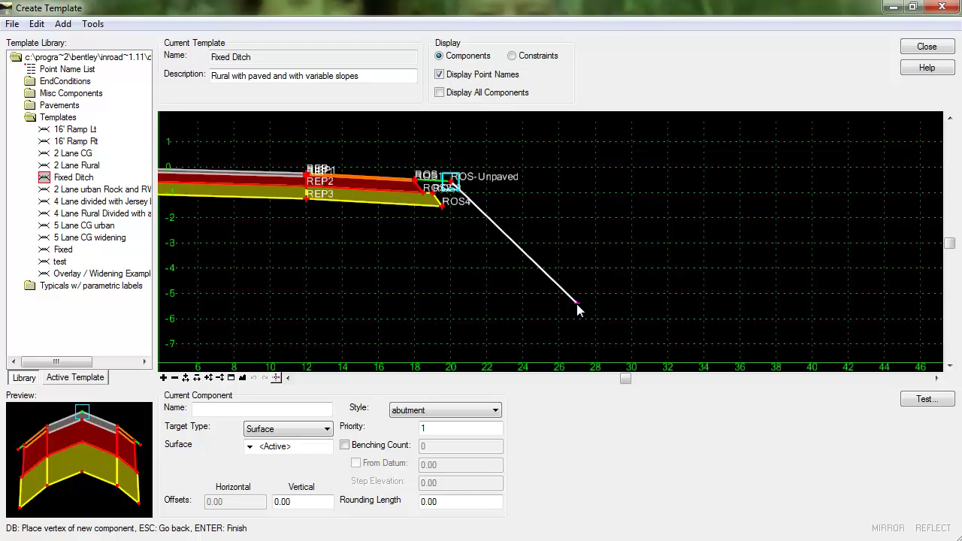
{"action": "left_click", "coordinate": [577, 303]}
{"action": "right_click", "coordinate": [662, 271]}
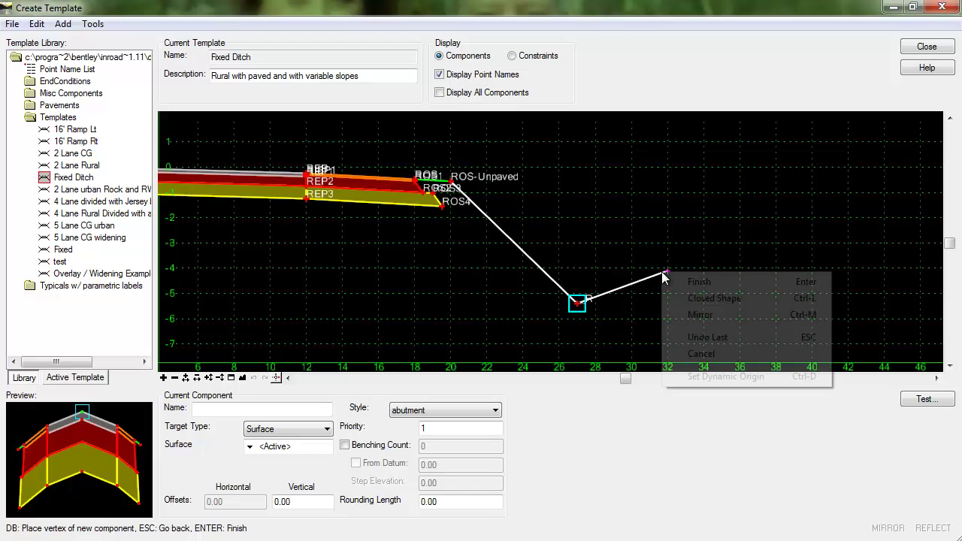
{"action": "left_click", "coordinate": [711, 286]}
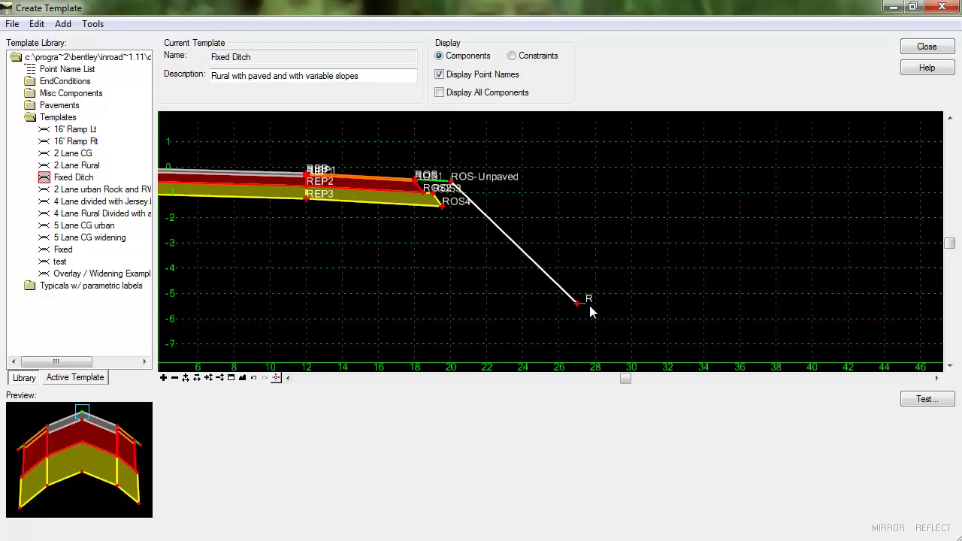
{"action": "mouse_move", "coordinate": [593, 319]}
Inspect the abutment_R component properties, closing them without changes
{"action": "mouse_move", "coordinate": [554, 287]}
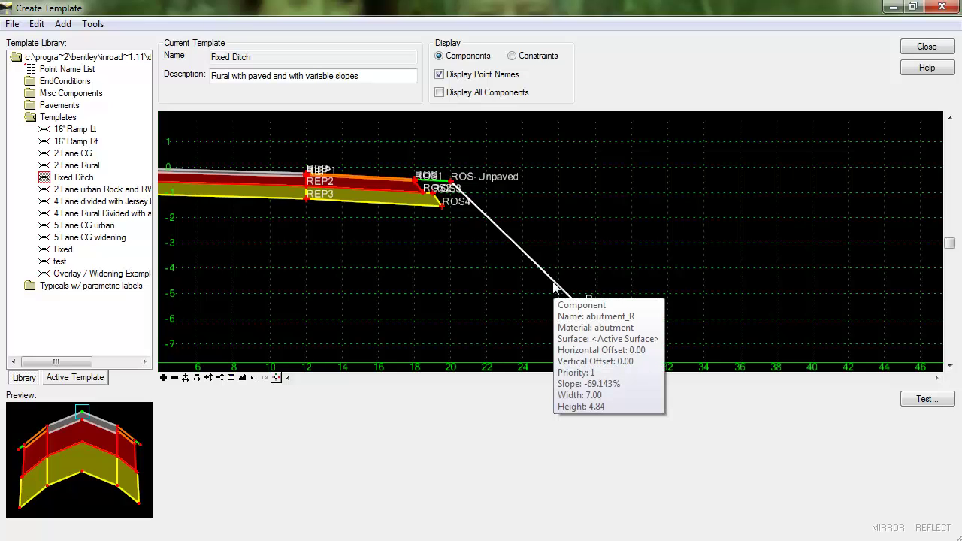
{"action": "double_click", "coordinate": [552, 281]}
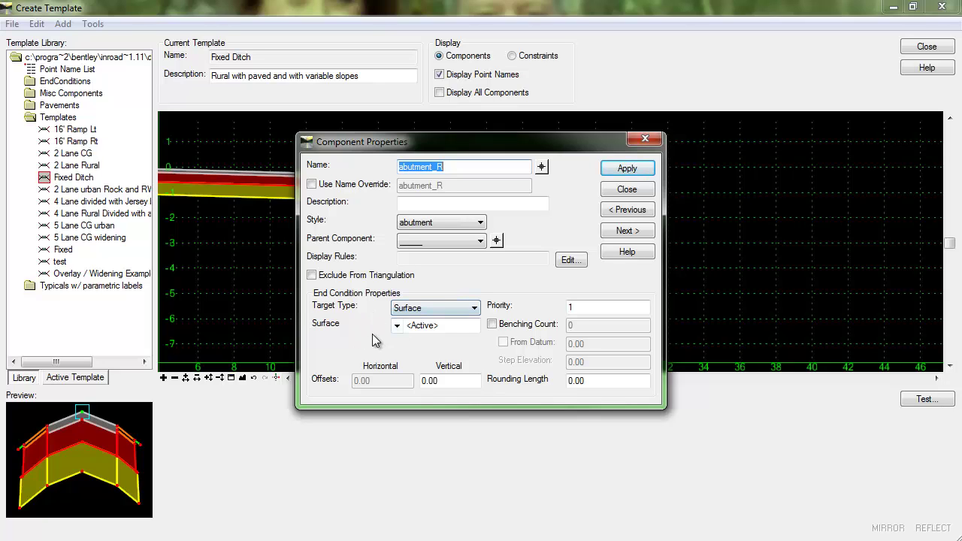
{"action": "left_click", "coordinate": [643, 189]}
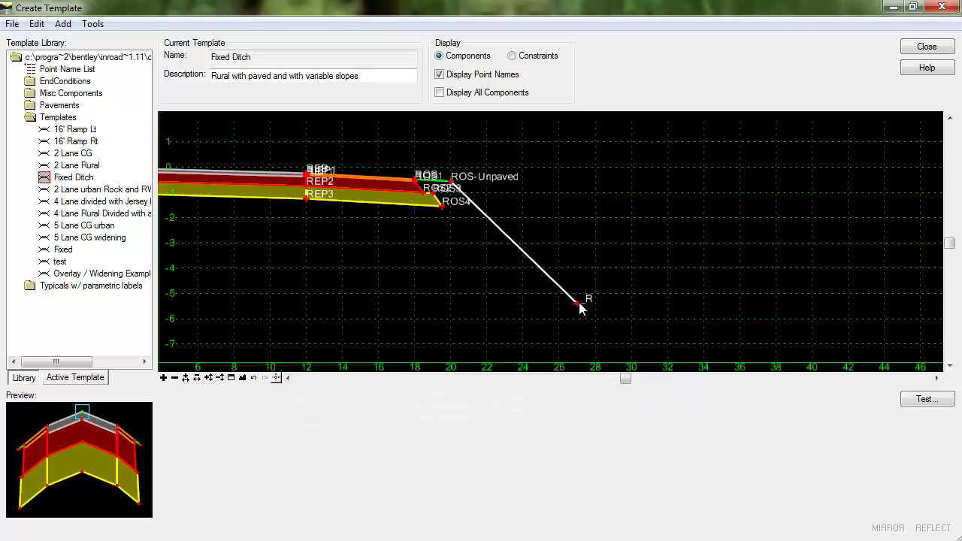
Make point R an infinite end condition at -66.667% slope and 5.00 horizontal from ROS-Unpaved
{"action": "left_click", "coordinate": [579, 305]}
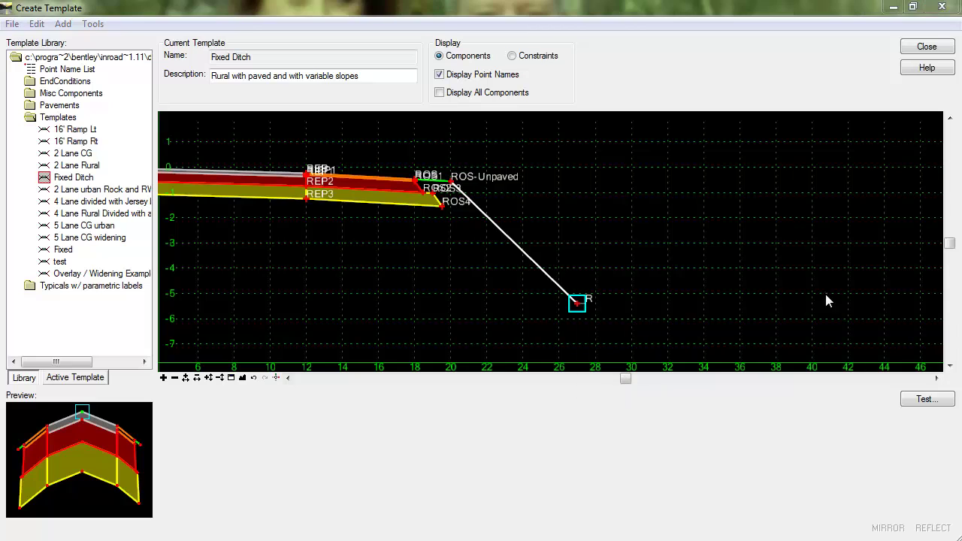
{"action": "double_click", "coordinate": [577, 303]}
{"action": "left_click_drag", "start_coordinate": [532, 110], "coordinate": [547, 88]}
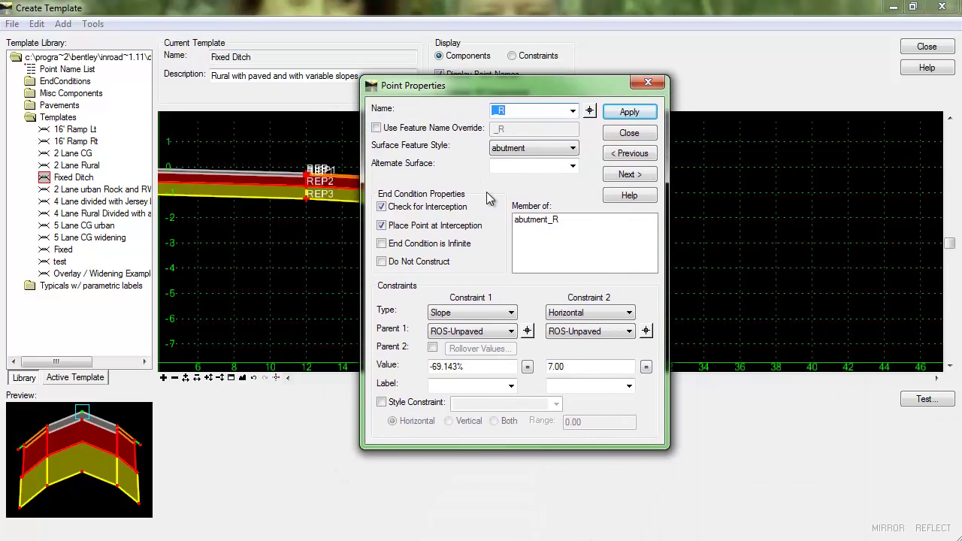
{"action": "left_click", "coordinate": [381, 244]}
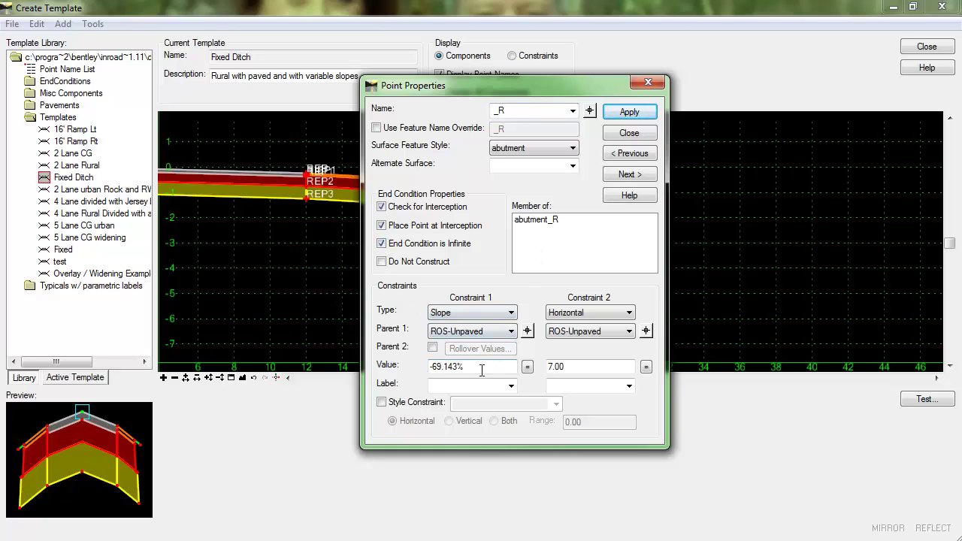
{"action": "left_click_drag", "start_coordinate": [485, 366], "coordinate": [378, 367]}
{"action": "type", "text": "-2/3"}
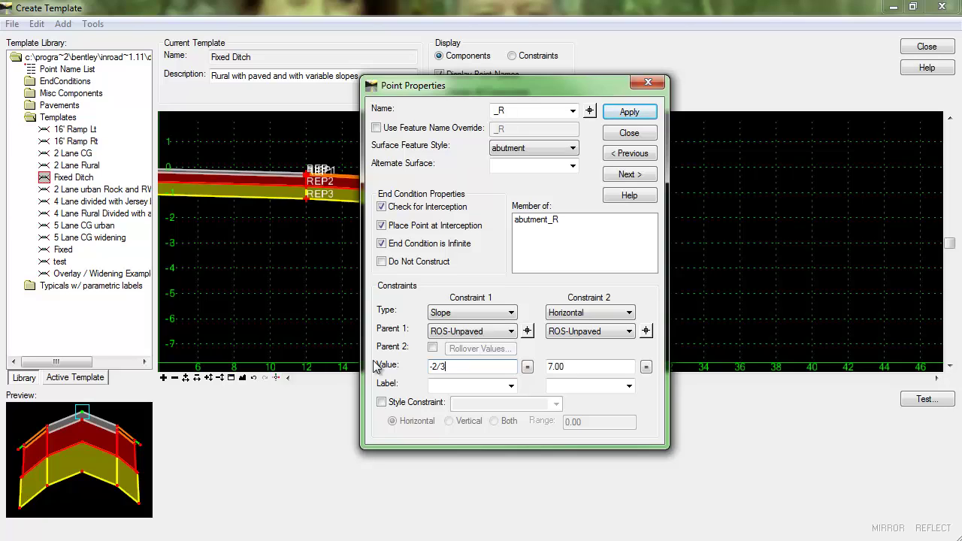
{"action": "key", "text": "Tab"}
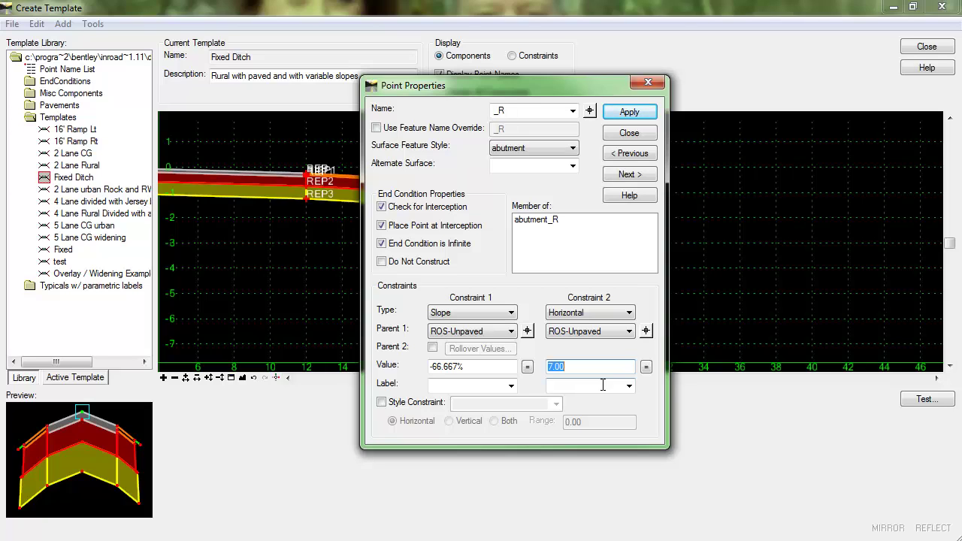
{"action": "type", "text": "5.00"}
{"action": "left_click", "coordinate": [630, 113]}
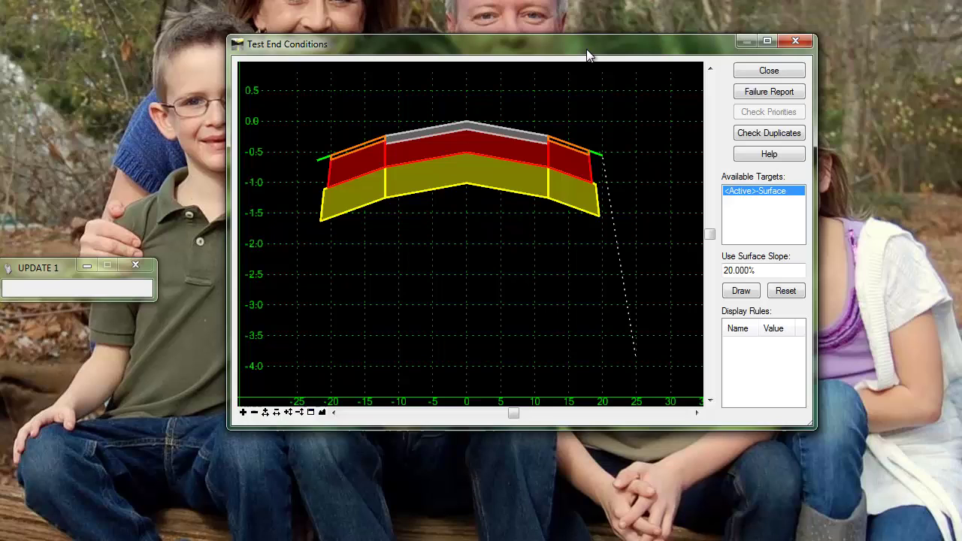
Test the foreslope against a flat 0% surface by drawing a test ground line, then close the test
{"action": "type", "text": "0"}
{"action": "key", "text": "Tab"}
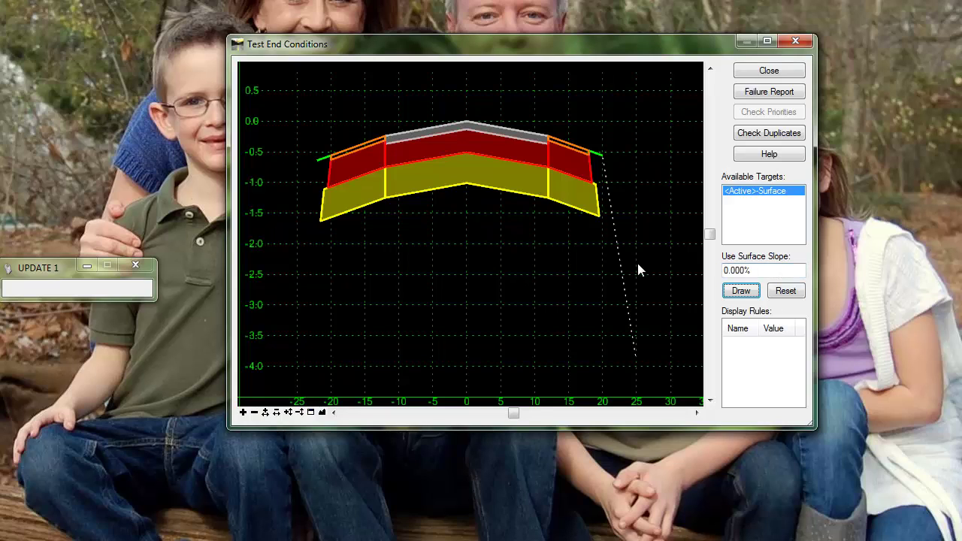
{"action": "key", "text": "Return"}
{"action": "left_click", "coordinate": [740, 293]}
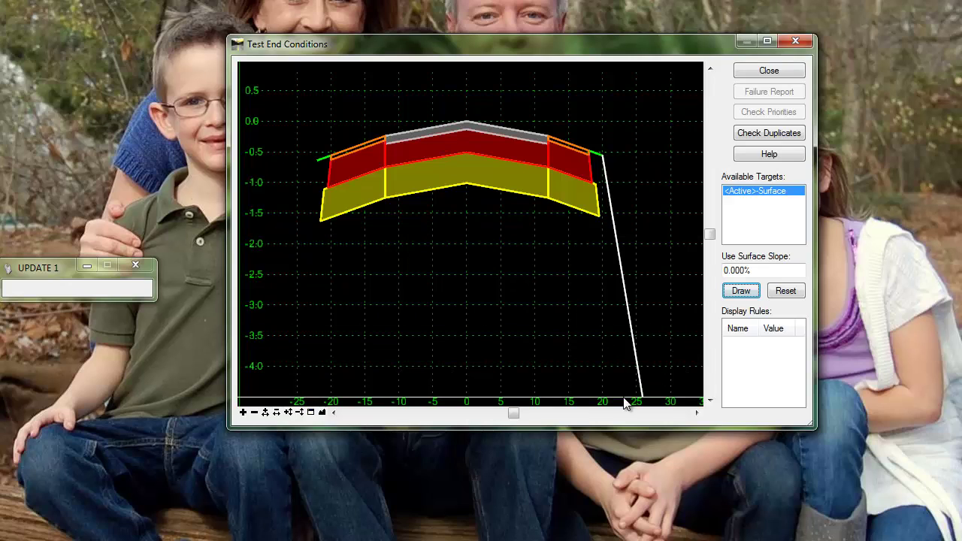
{"action": "left_click", "coordinate": [759, 71]}
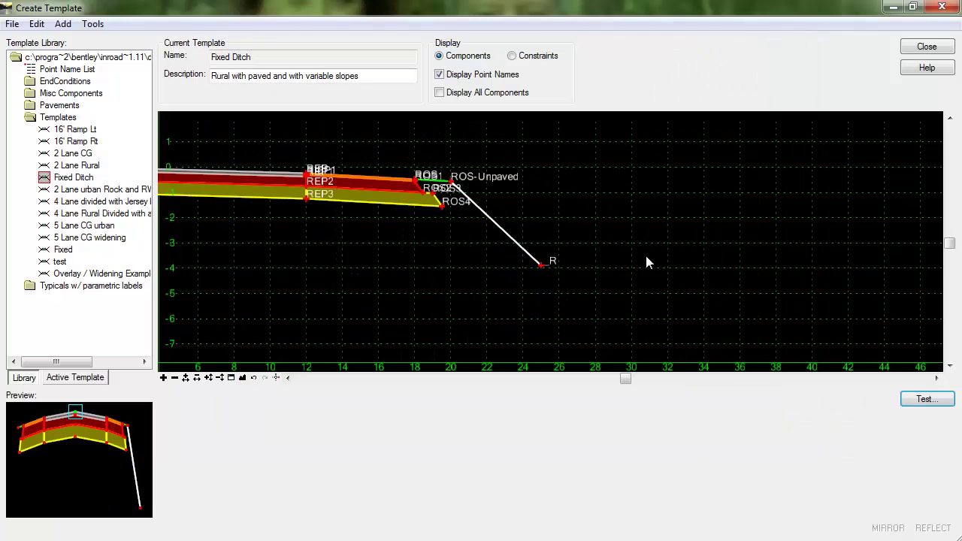
Draw ditch component abutment1_R from R down to 1_R, flat to 2_R and up to 3_R
{"action": "right_click", "coordinate": [540, 267]}
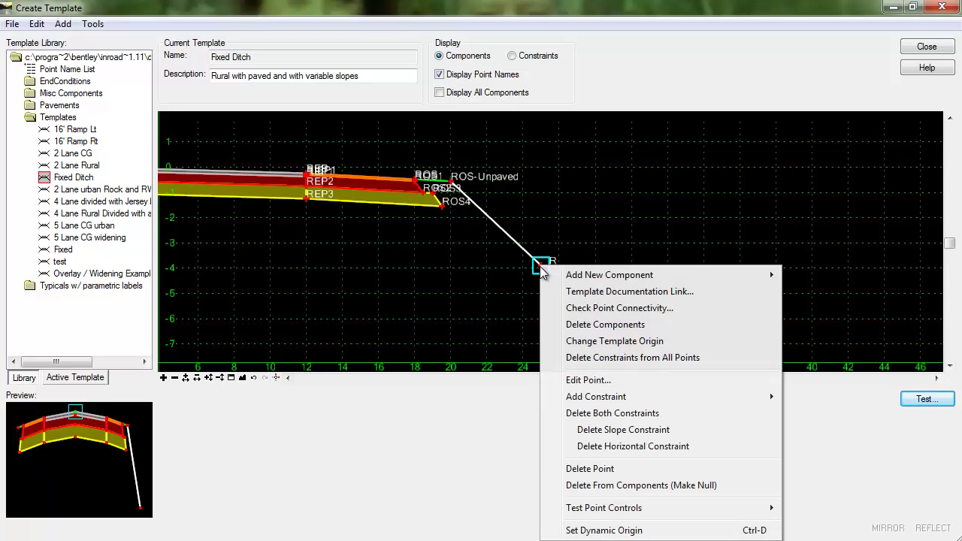
{"action": "mouse_move", "coordinate": [602, 275]}
{"action": "left_click", "coordinate": [832, 341]}
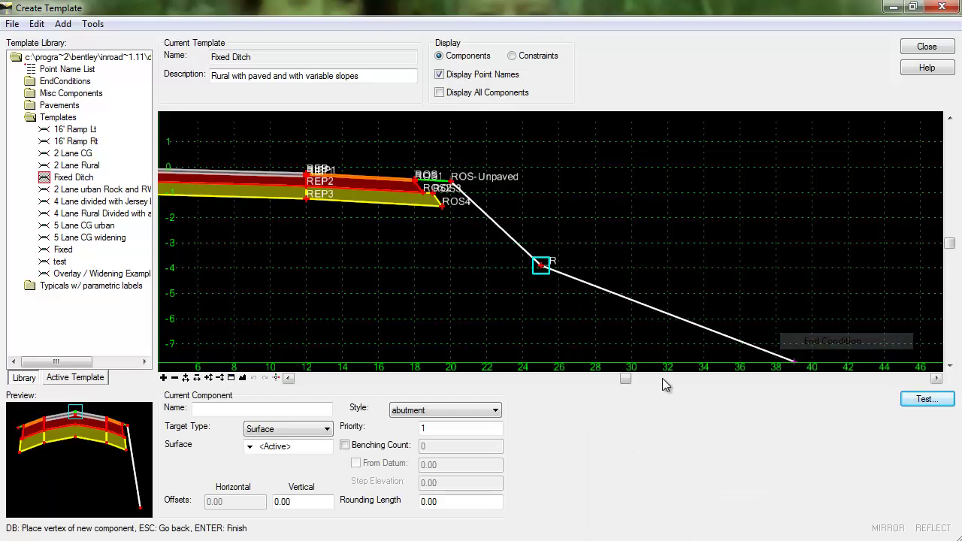
{"action": "left_click", "coordinate": [581, 309]}
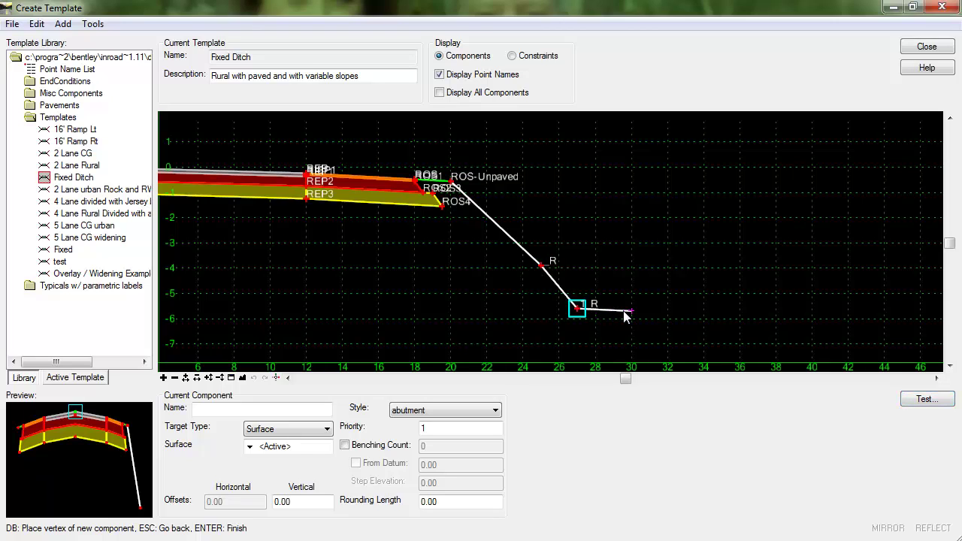
{"action": "left_click", "coordinate": [630, 309]}
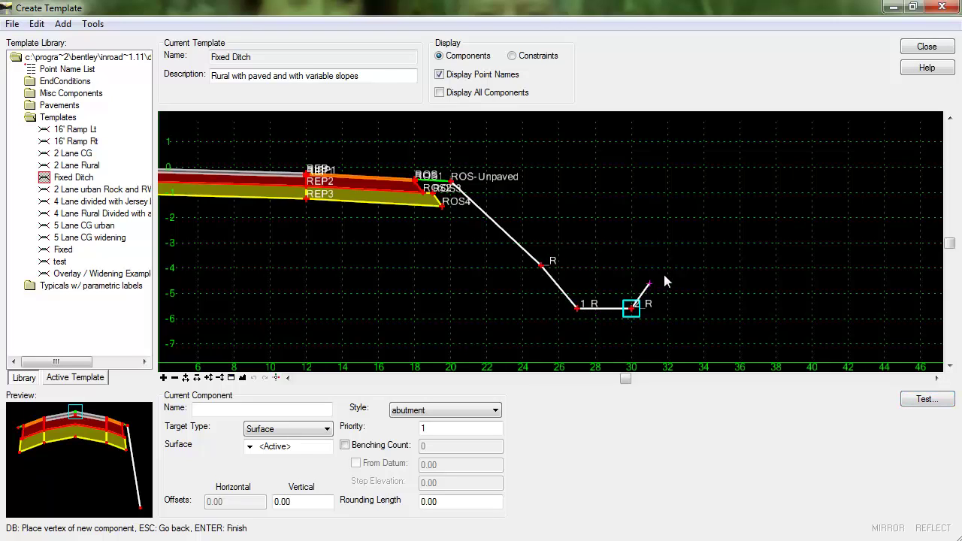
{"action": "left_click", "coordinate": [667, 269]}
{"action": "right_click", "coordinate": [716, 263]}
{"action": "left_click", "coordinate": [733, 271]}
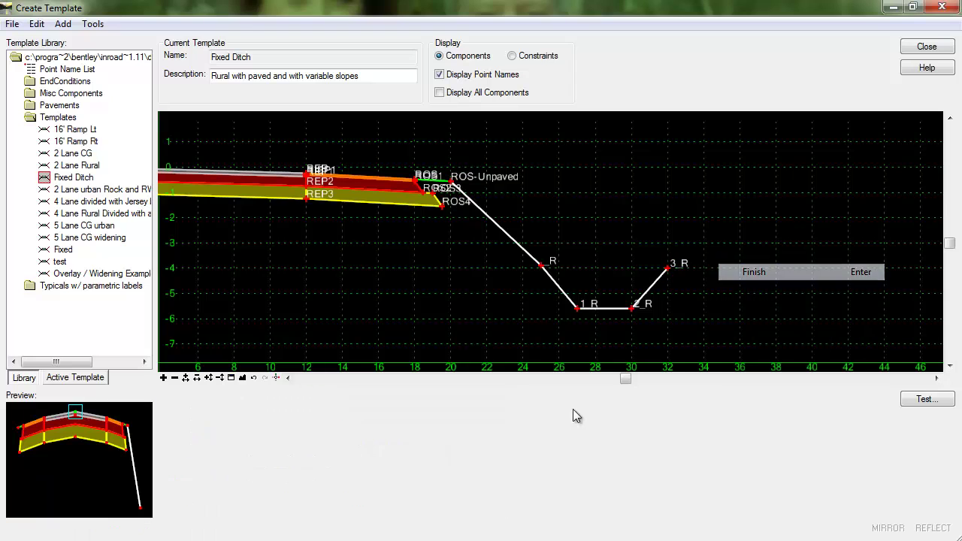
{"action": "double_click", "coordinate": [573, 304]}
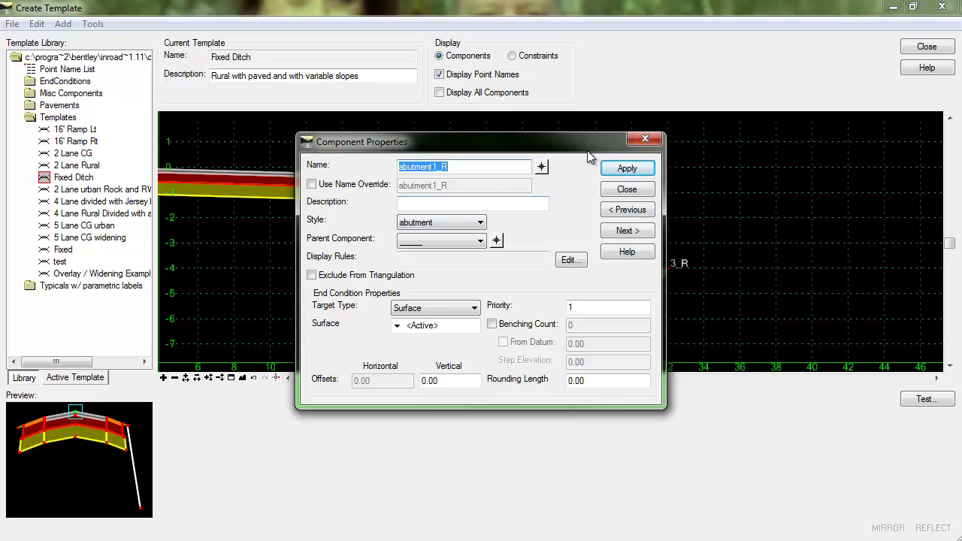
Constrain 1_R at -2/3 (-66.667%) slope and 2.00 horizontal from R, with interception checking off
{"action": "left_click", "coordinate": [621, 191]}
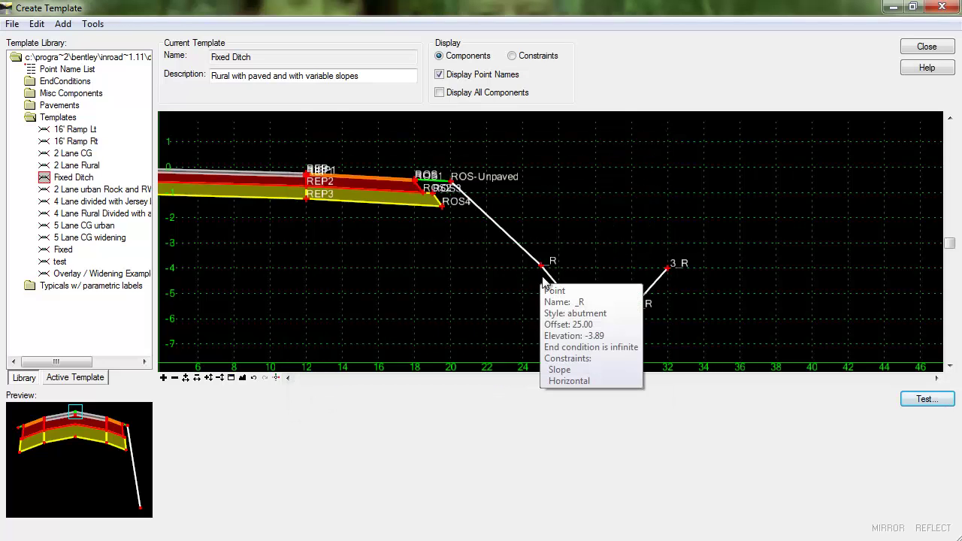
{"action": "double_click", "coordinate": [577, 309]}
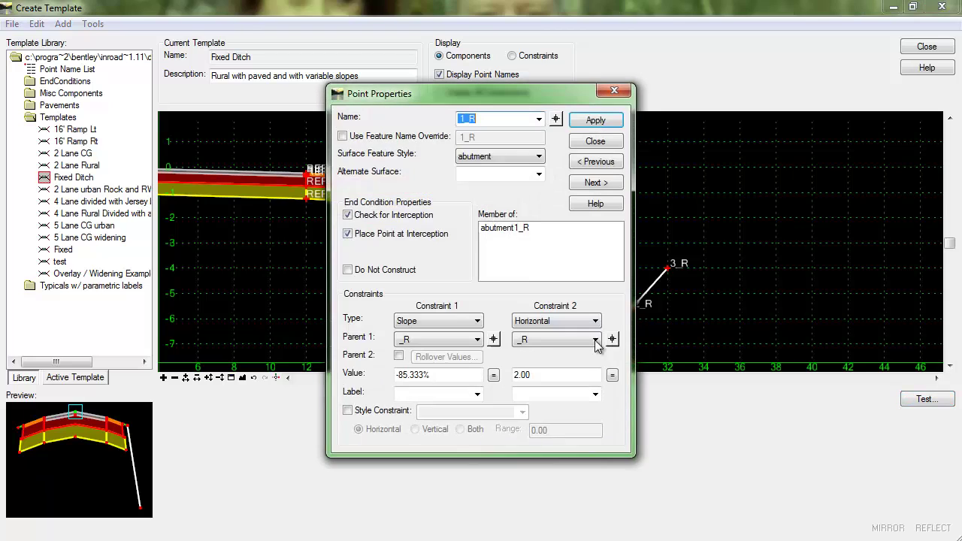
{"action": "left_click", "coordinate": [470, 376]}
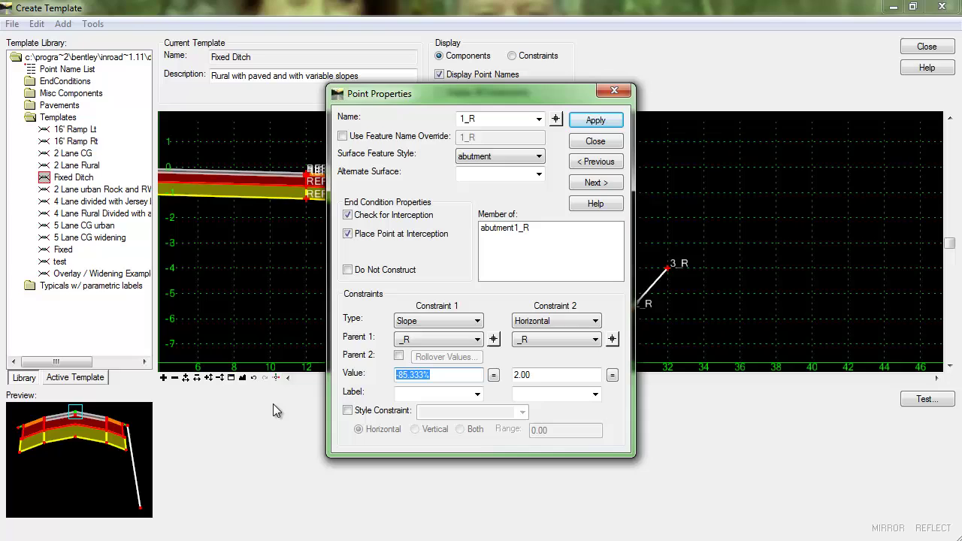
{"action": "type", "text": "-2/3"}
{"action": "key", "text": "Tab"}
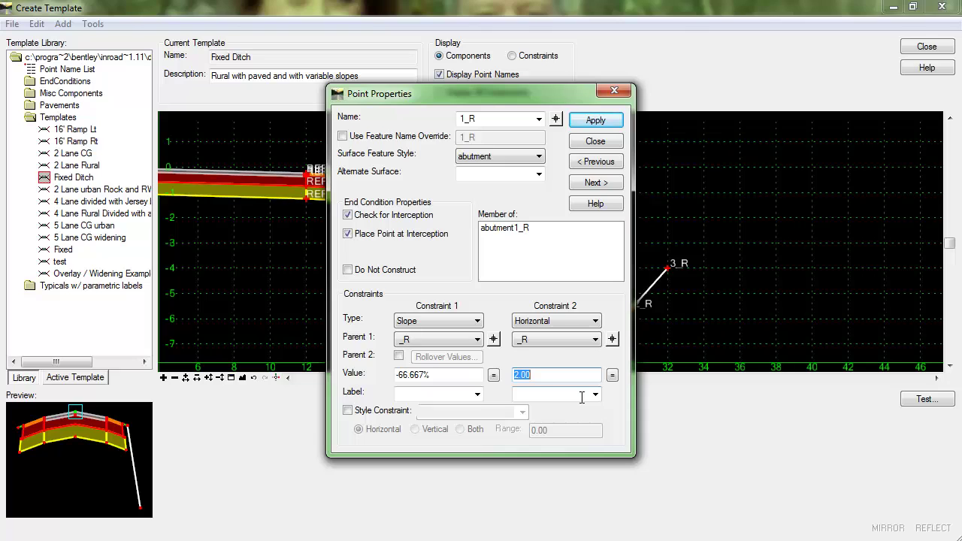
{"action": "type", "text": "2"}
{"action": "key", "text": "Return"}
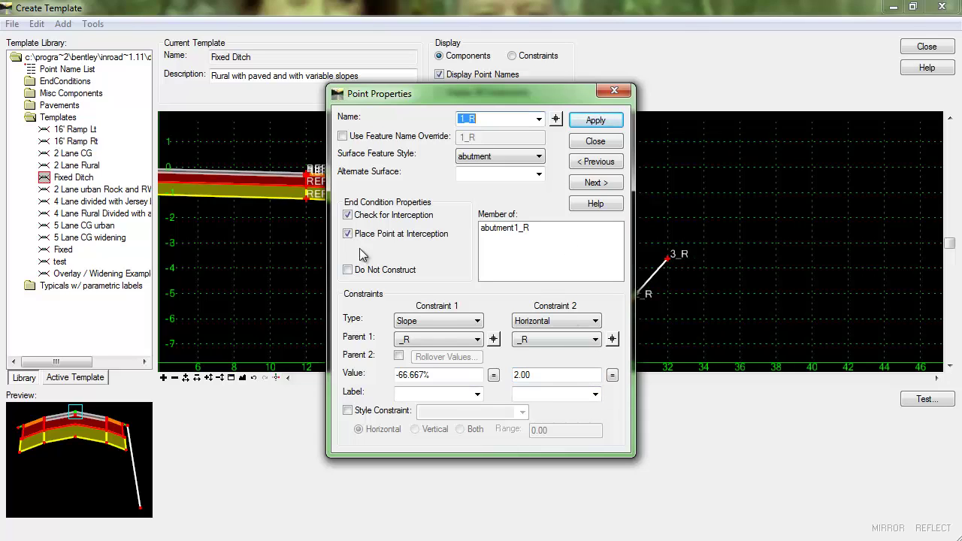
{"action": "left_click", "coordinate": [348, 216]}
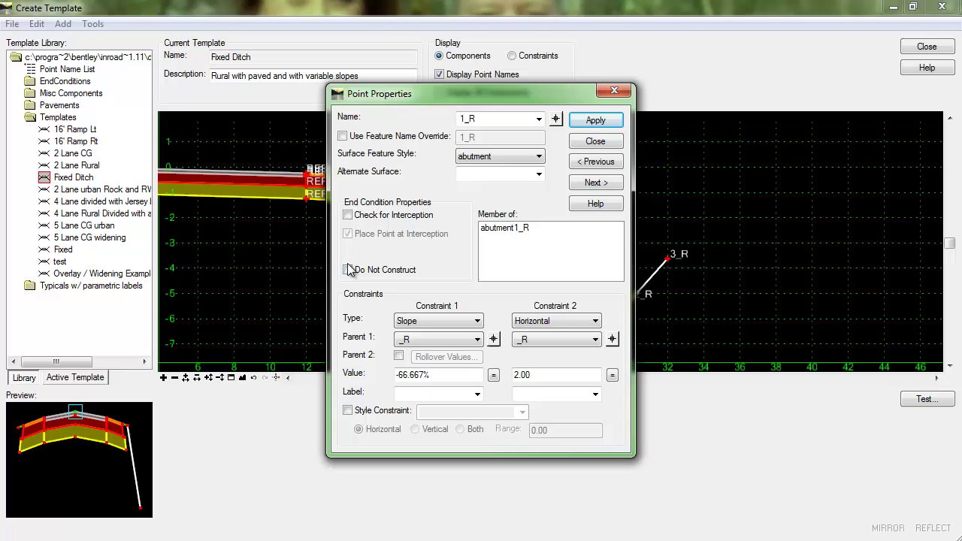
{"action": "left_click", "coordinate": [606, 120]}
{"action": "left_click", "coordinate": [600, 143]}
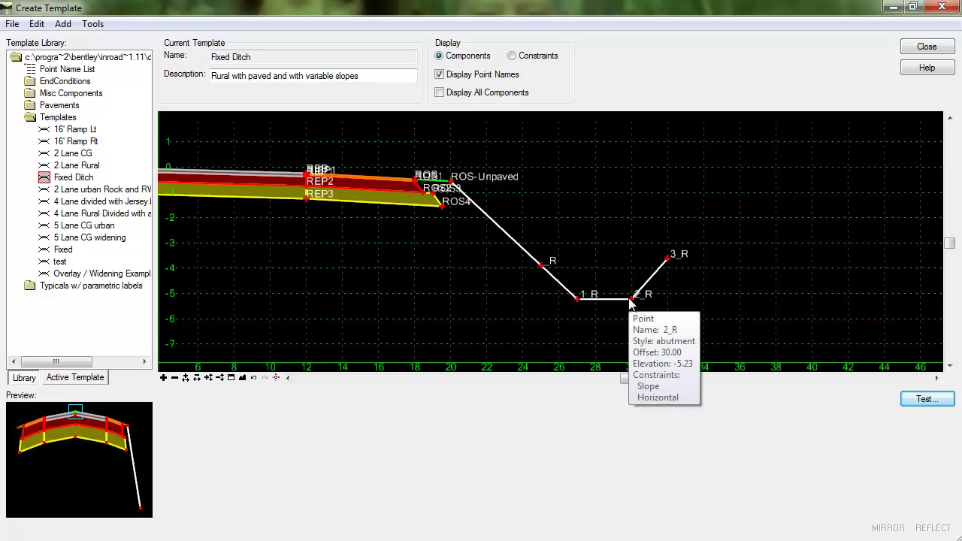
Narrow the ditch bottom to 2_R from 3.00 to 2.00 wide, with interception checking off
{"action": "double_click", "coordinate": [631, 301]}
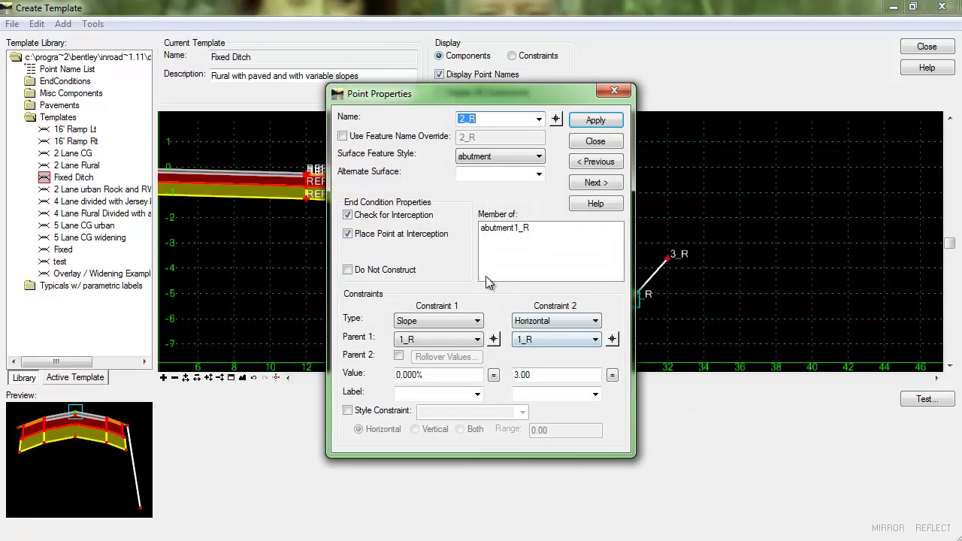
{"action": "left_click", "coordinate": [348, 215]}
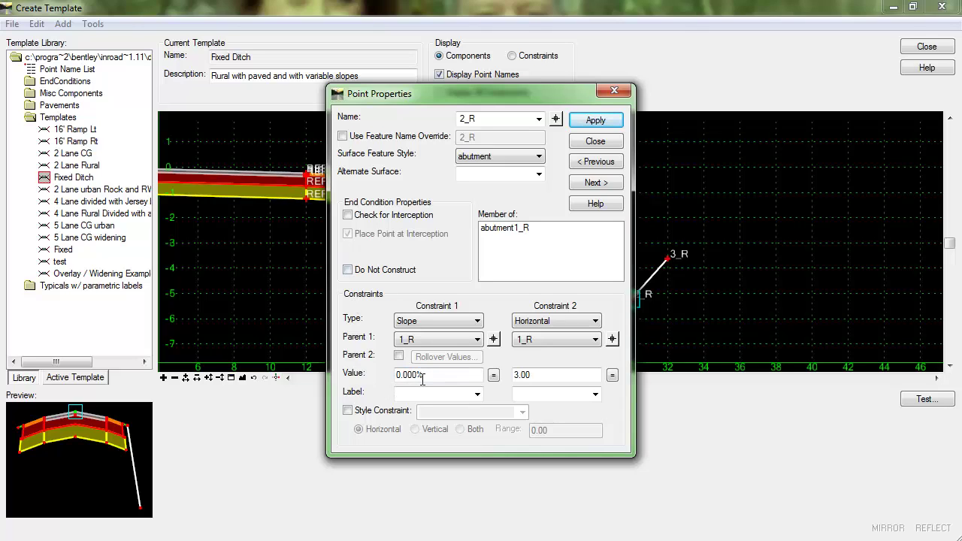
{"action": "double_click", "coordinate": [560, 374]}
{"action": "type", "text": "2"}
{"action": "key", "text": "Tab"}
{"action": "left_click", "coordinate": [597, 122]}
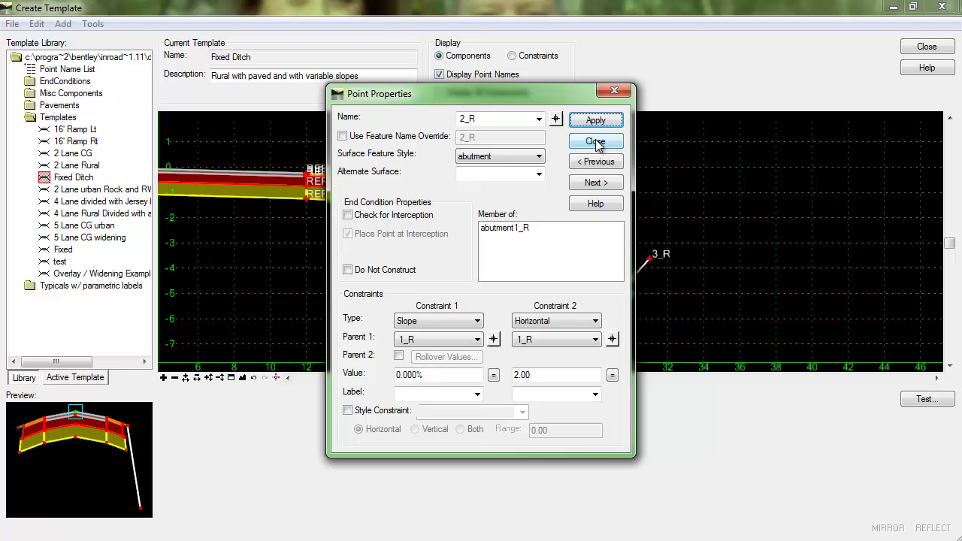
{"action": "left_click", "coordinate": [596, 142]}
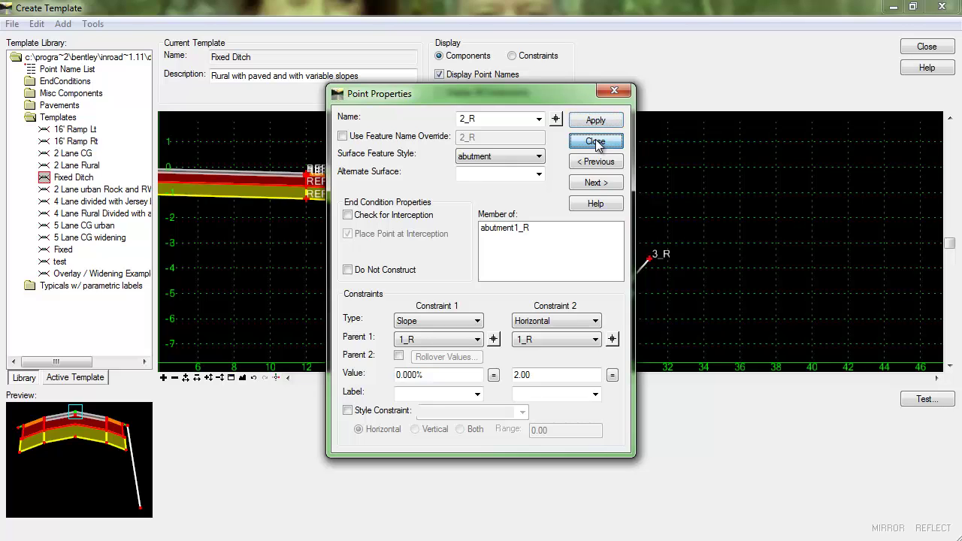
Change the 3_R backslope from 80% to 2/3 (66.667%), with interception checking off
{"action": "double_click", "coordinate": [651, 259]}
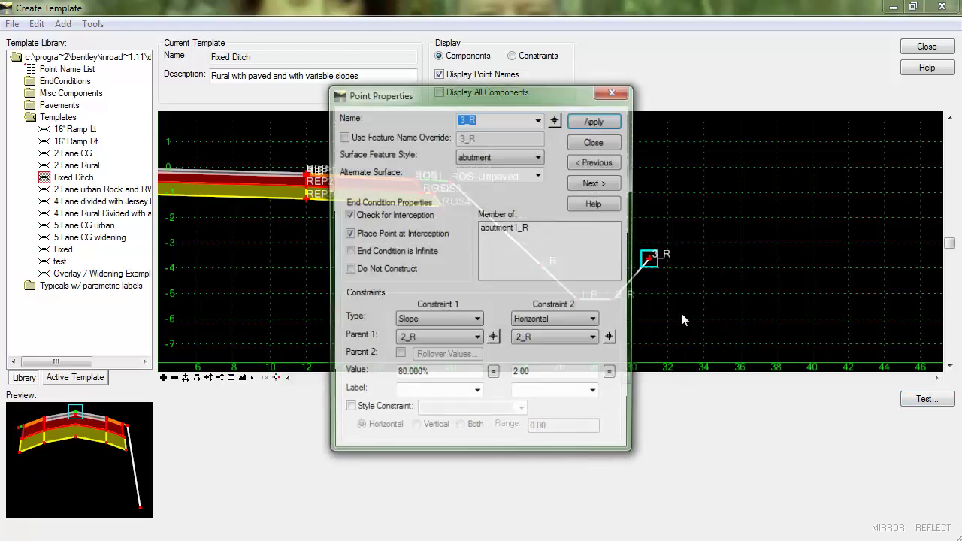
{"action": "left_click", "coordinate": [348, 215]}
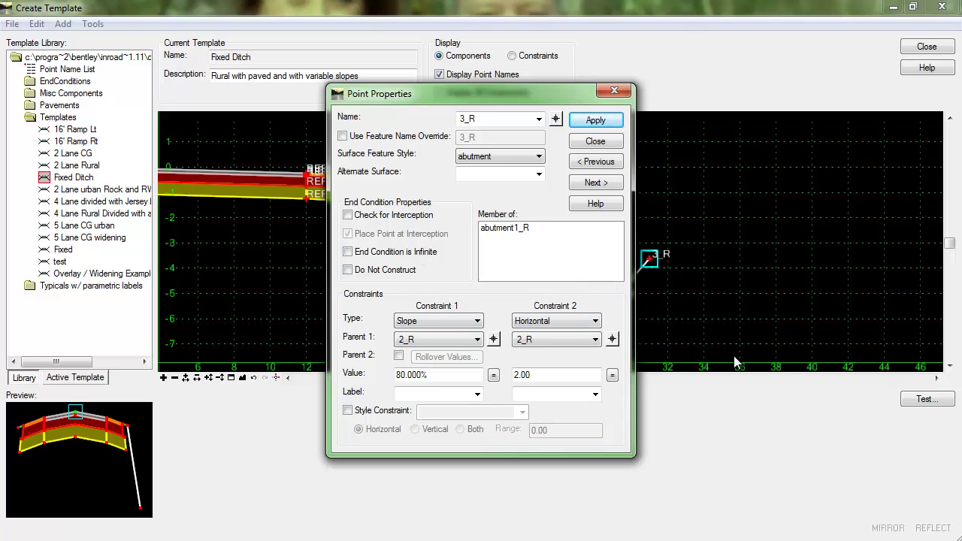
{"action": "left_click_drag", "start_coordinate": [450, 375], "coordinate": [301, 371]}
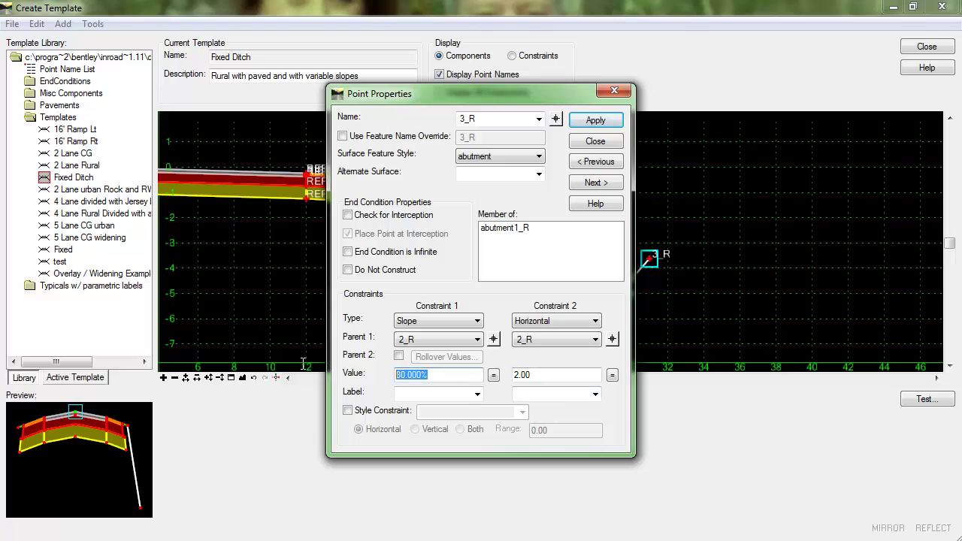
{"action": "type", "text": "2/3"}
{"action": "key", "text": "Tab"}
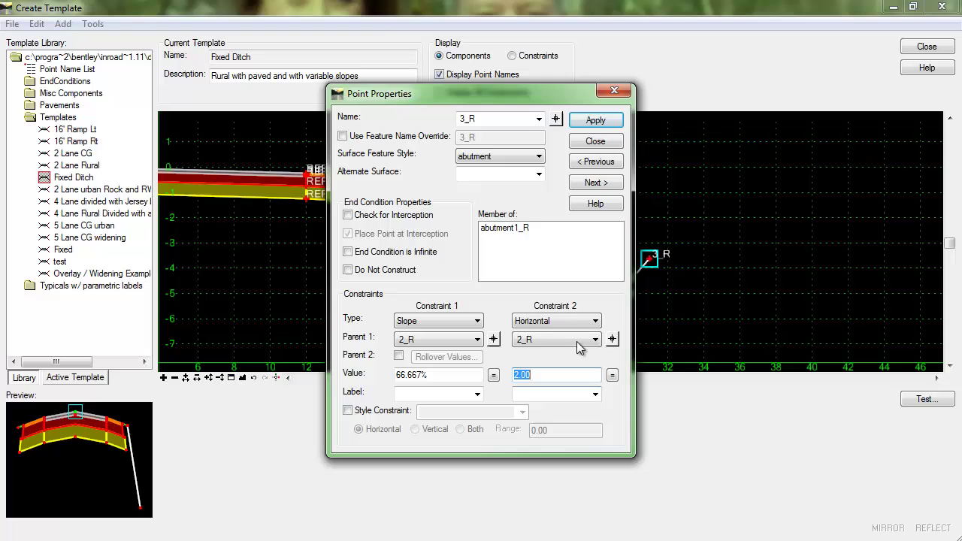
{"action": "left_click", "coordinate": [608, 122]}
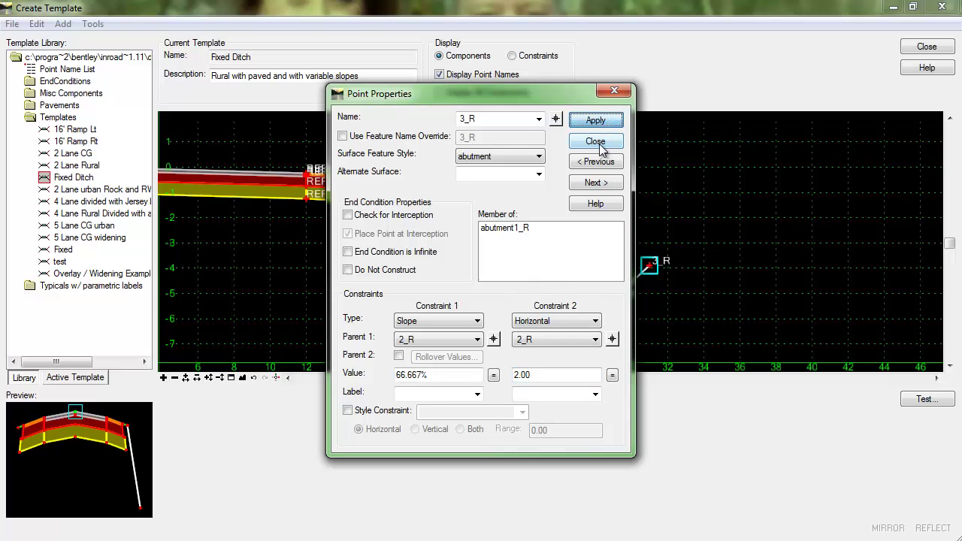
{"action": "left_click", "coordinate": [595, 142]}
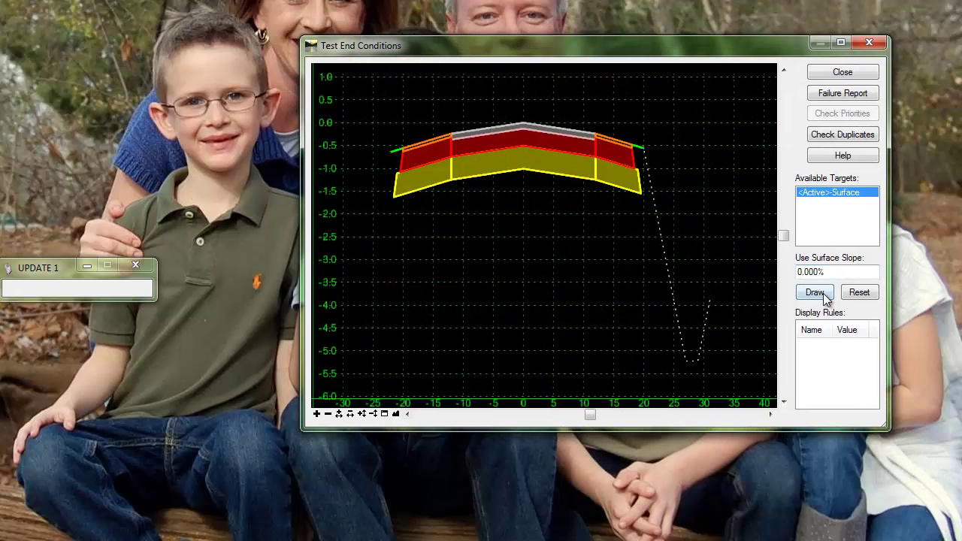
Draw the end conditions on a flat test surface and drag it to about -3.3 to watch the ditch deepen
{"action": "left_click", "coordinate": [825, 297]}
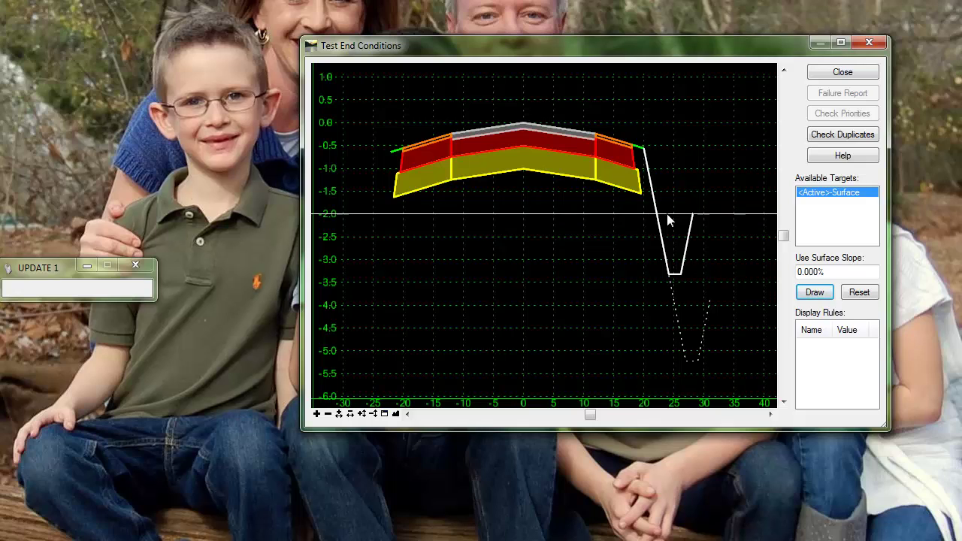
{"action": "left_click_drag", "start_coordinate": [659, 218], "coordinate": [674, 286]}
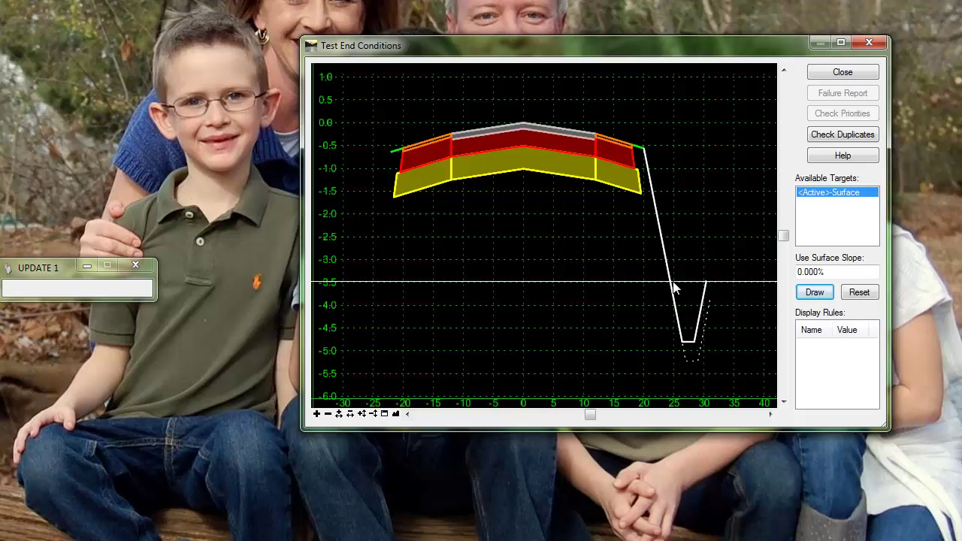
{"action": "left_click_drag", "start_coordinate": [674, 285], "coordinate": [667, 283]}
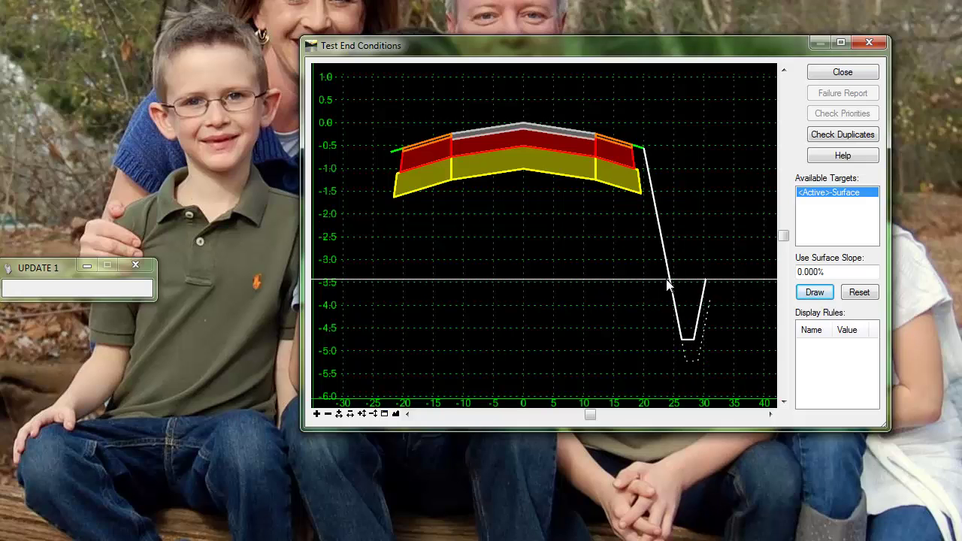
{"action": "left_click_drag", "start_coordinate": [672, 281], "coordinate": [669, 272]}
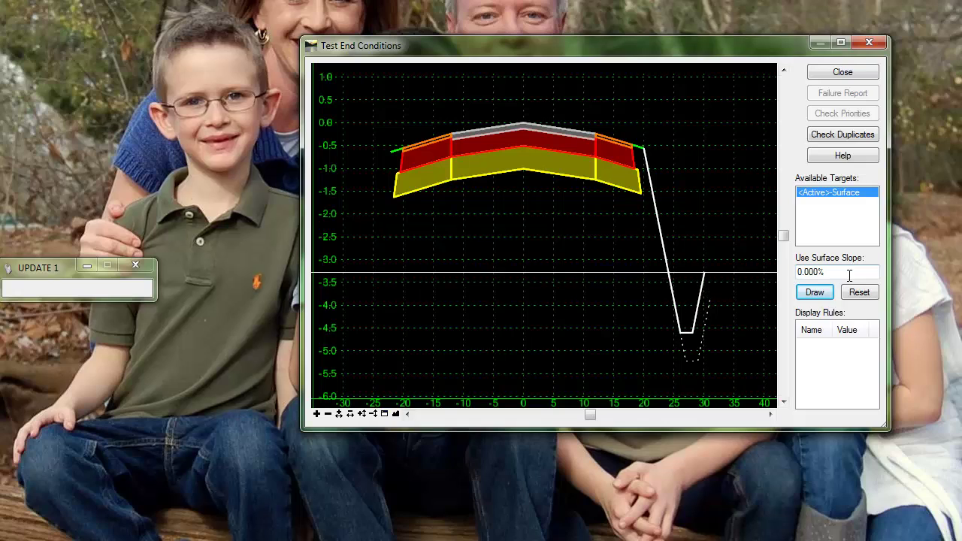
Change the test surface slope to 10% and drag the sloped ground line higher to check the ditch
{"action": "left_click", "coordinate": [858, 291]}
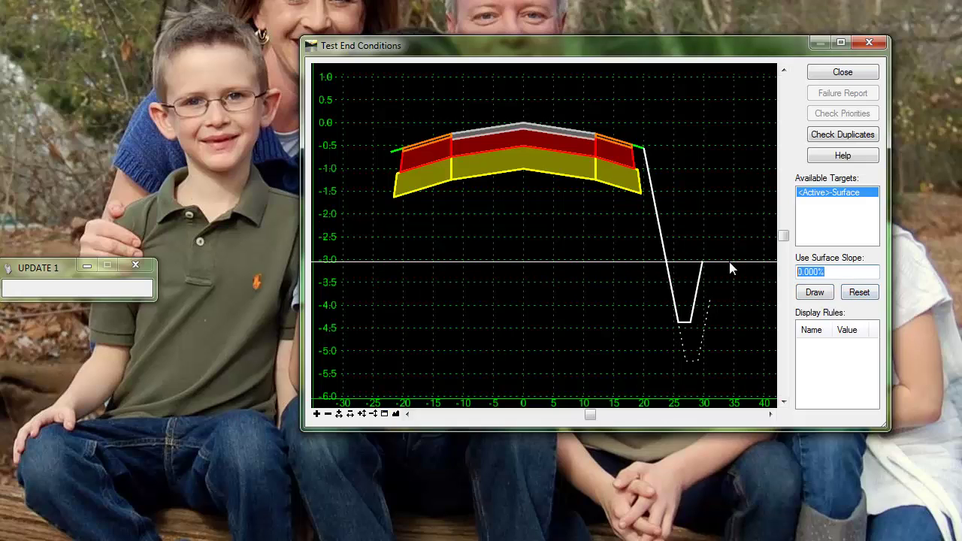
{"action": "type", "text": "10"}
{"action": "key", "text": "Tab"}
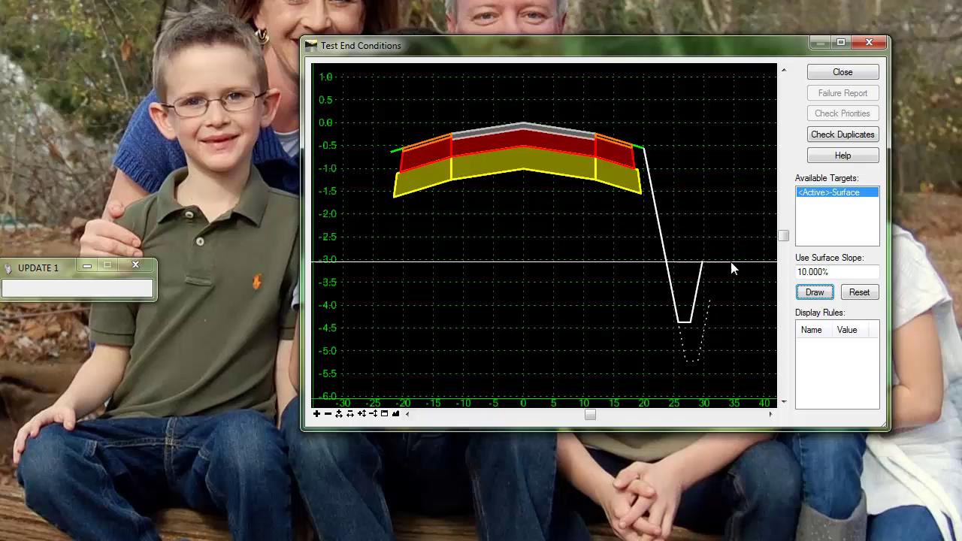
{"action": "key", "text": "Return"}
{"action": "left_click_drag", "start_coordinate": [705, 265], "coordinate": [694, 200]}
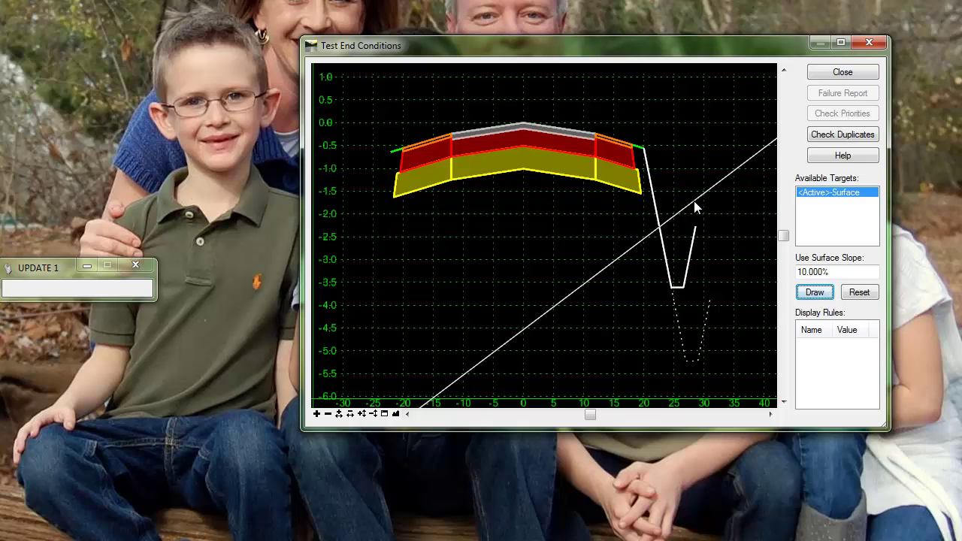
{"action": "left_click_drag", "start_coordinate": [694, 200], "coordinate": [795, 114]}
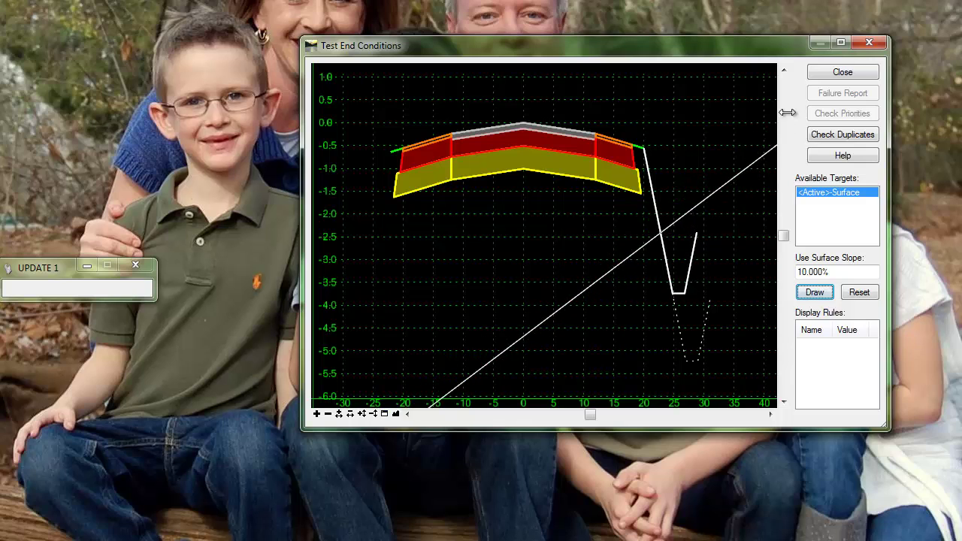
Close the test and draw end-condition abutment2_R from 3_R to a new point 4_R
{"action": "left_click", "coordinate": [841, 72]}
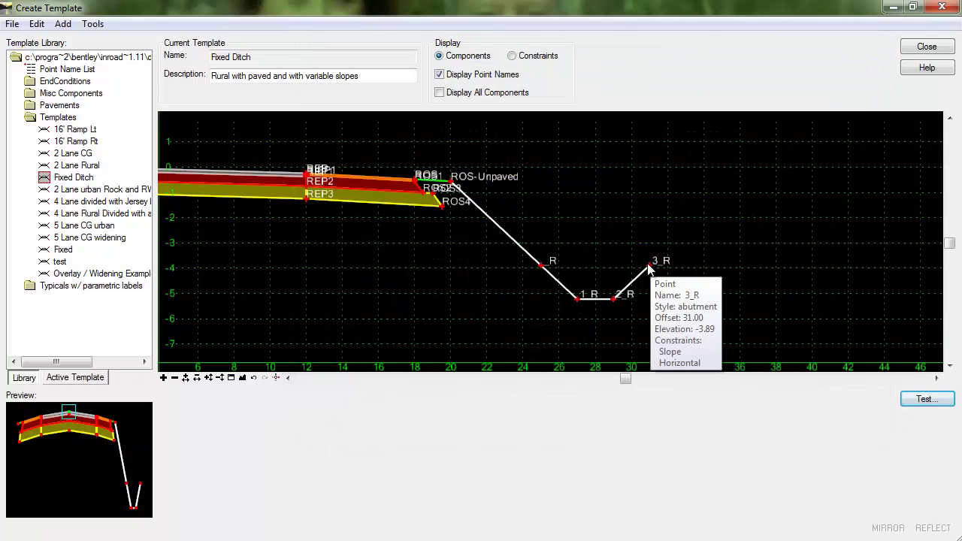
{"action": "right_click", "coordinate": [650, 269]}
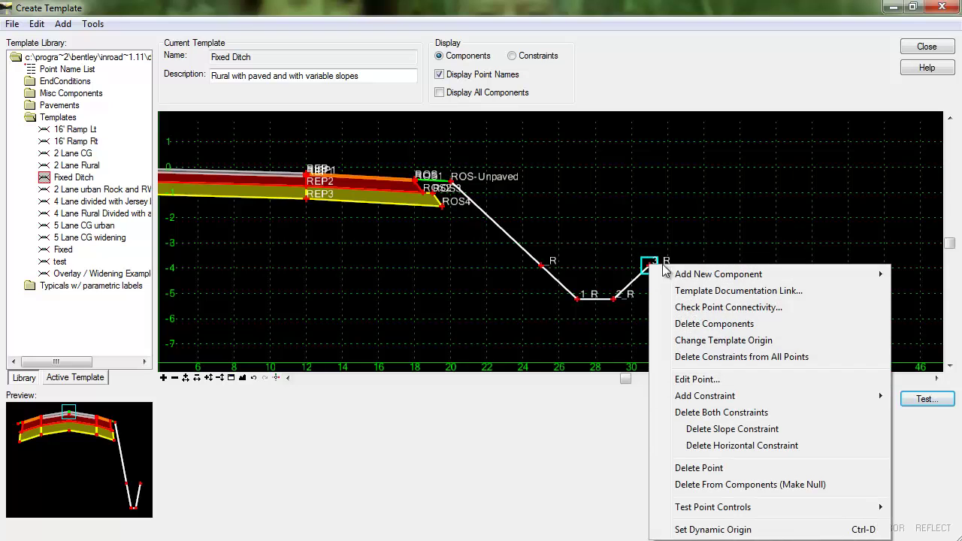
{"action": "mouse_move", "coordinate": [705, 275]}
{"action": "left_click", "coordinate": [565, 341]}
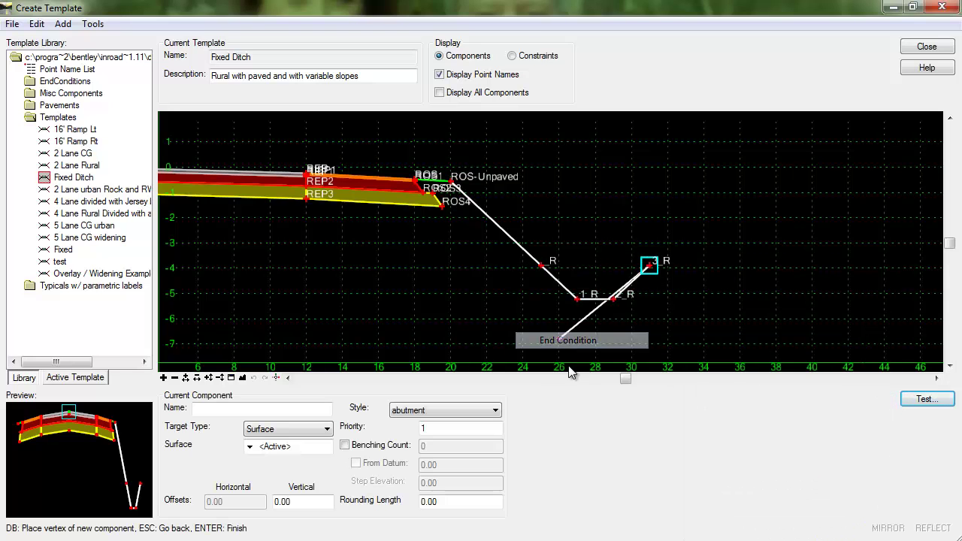
{"action": "left_click", "coordinate": [595, 215]}
{"action": "right_click", "coordinate": [658, 214]}
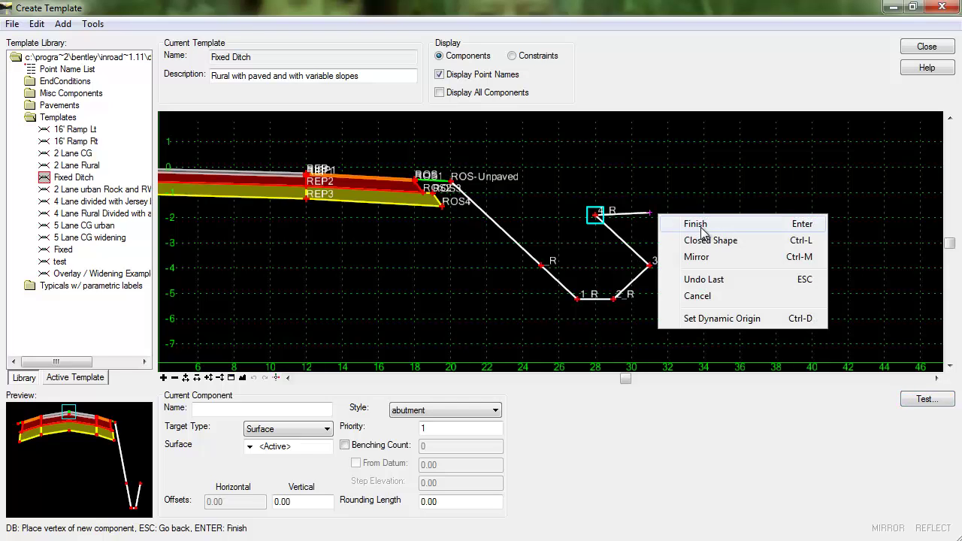
{"action": "left_click", "coordinate": [702, 226]}
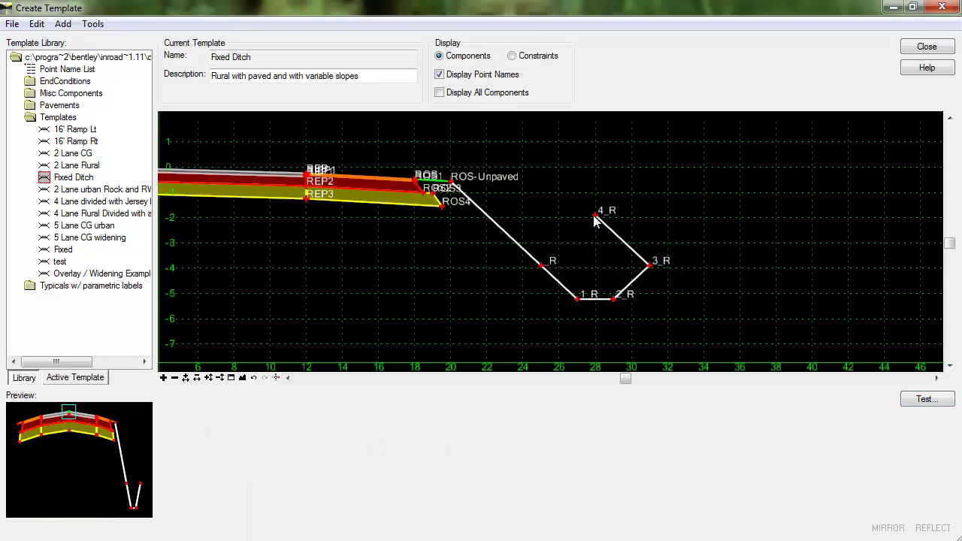
Make 4_R an infinite end condition, placed at interception, with -66.667% slope and -1.00 horizontal
{"action": "double_click", "coordinate": [593, 219]}
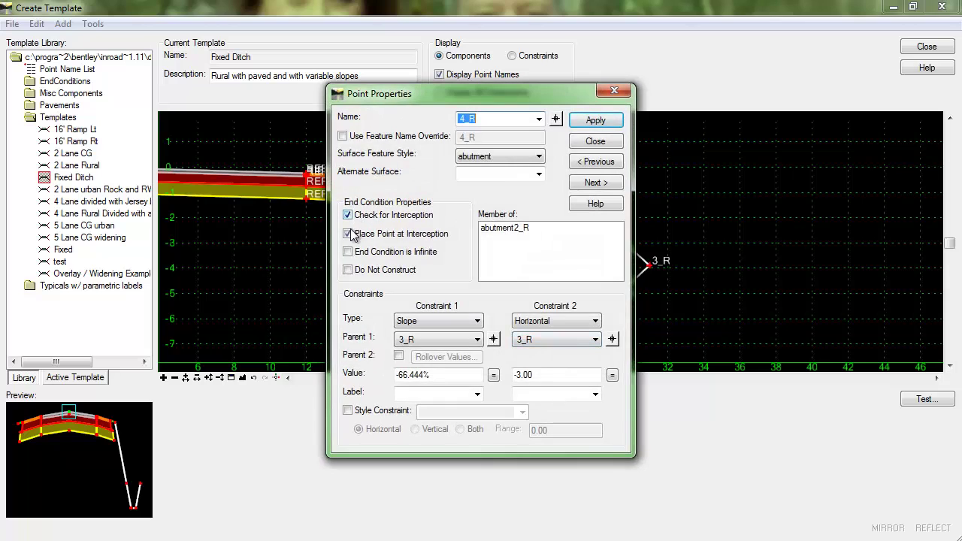
{"action": "left_click", "coordinate": [349, 234]}
{"action": "left_click", "coordinate": [348, 234]}
{"action": "left_click", "coordinate": [348, 252]}
{"action": "left_click", "coordinate": [424, 374]}
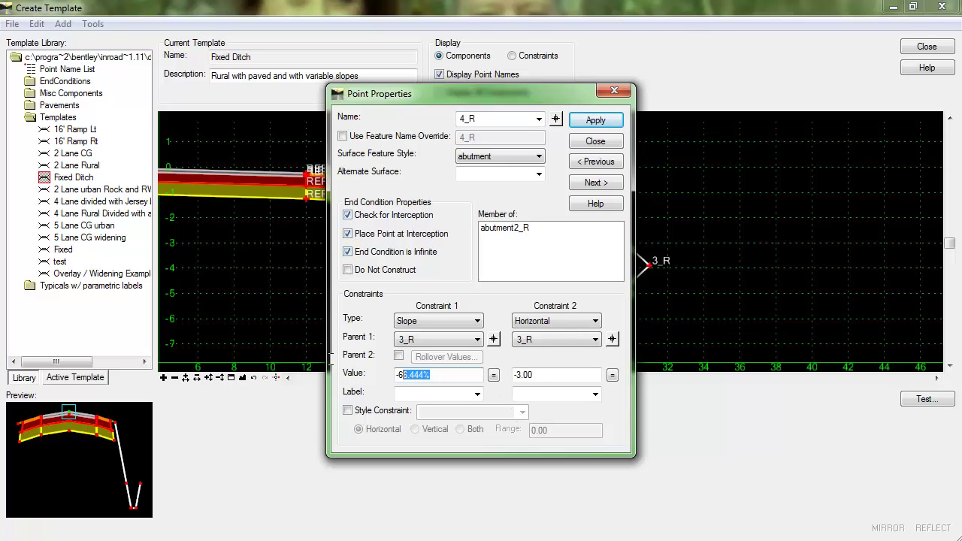
{"action": "type", "text": "-2/3"}
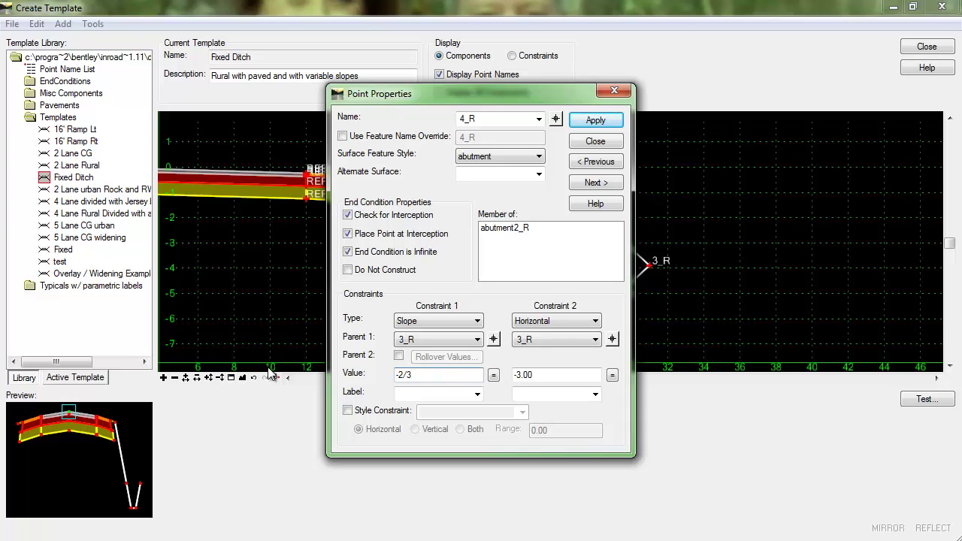
{"action": "key", "text": "Tab"}
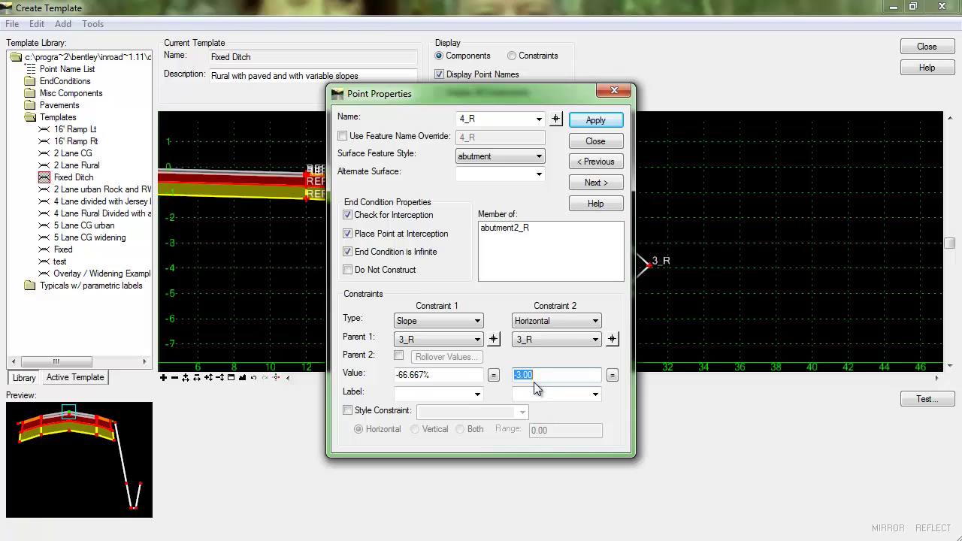
{"action": "type", "text": "-1"}
{"action": "key", "text": "Tab"}
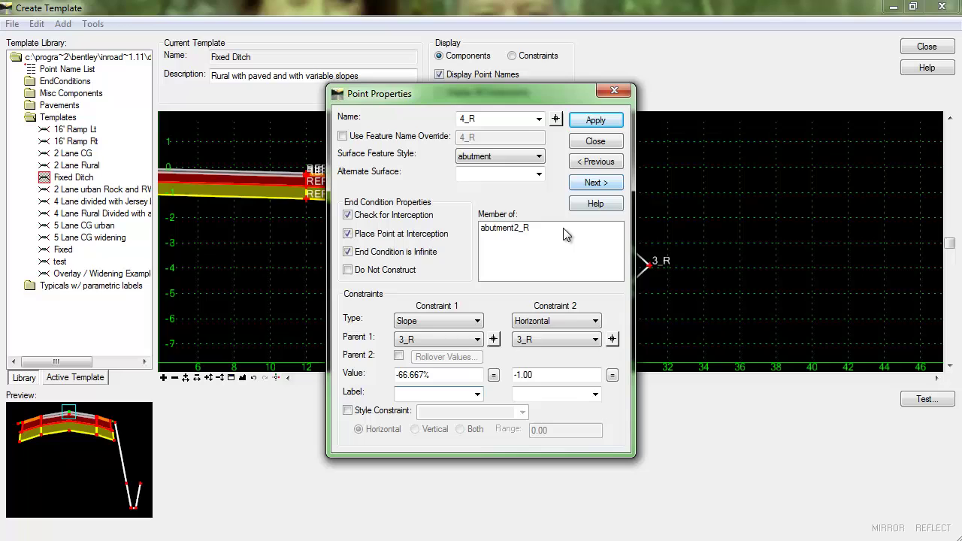
{"action": "left_click", "coordinate": [596, 120]}
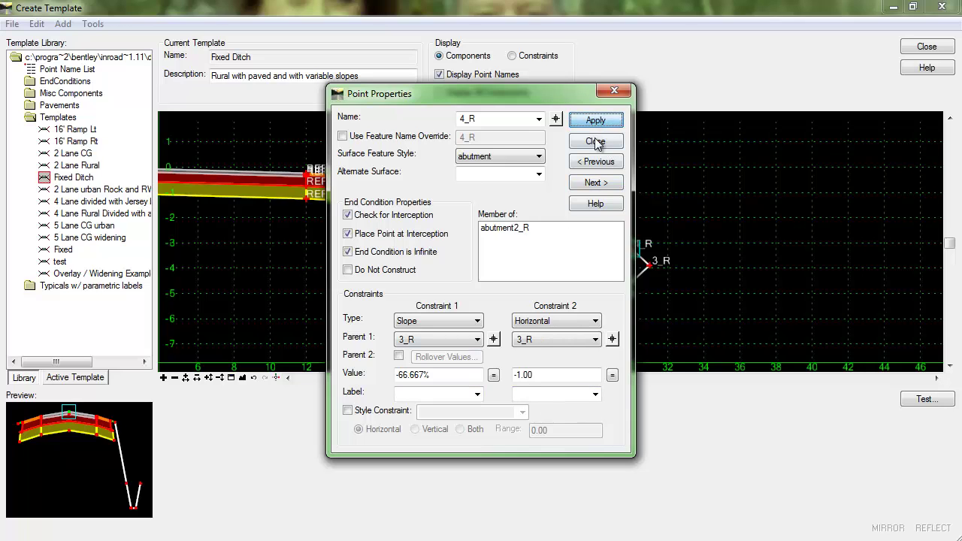
{"action": "left_click", "coordinate": [596, 141]}
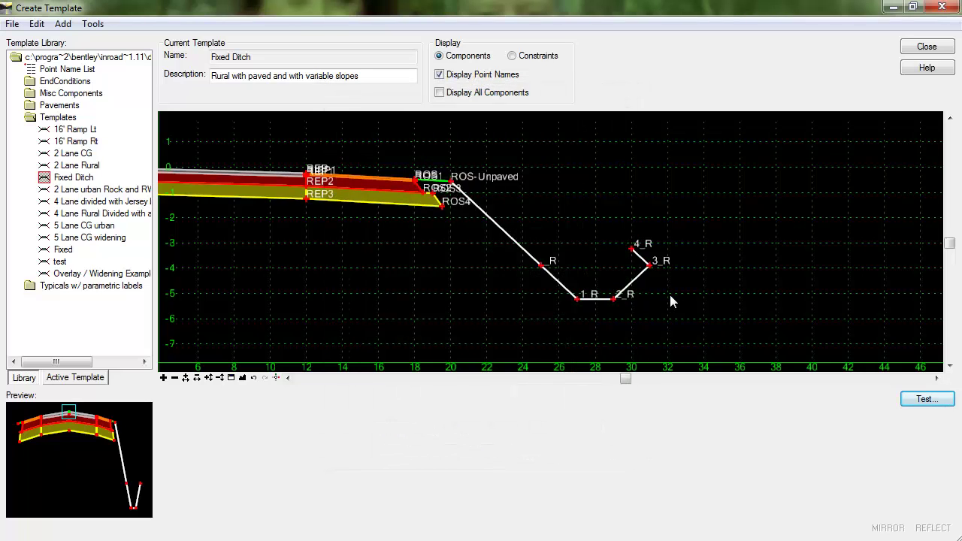
{"action": "left_click", "coordinate": [927, 399]}
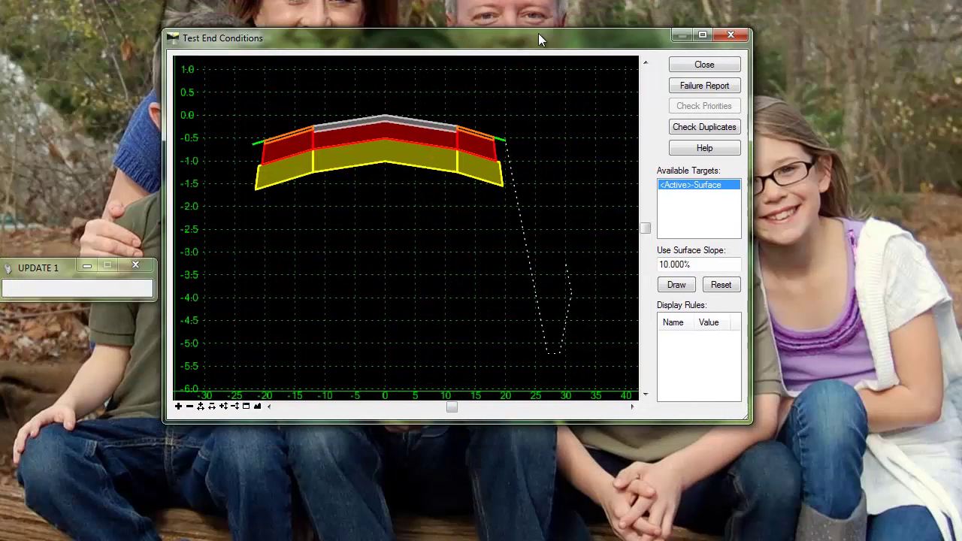
{"action": "left_click", "coordinate": [690, 281]}
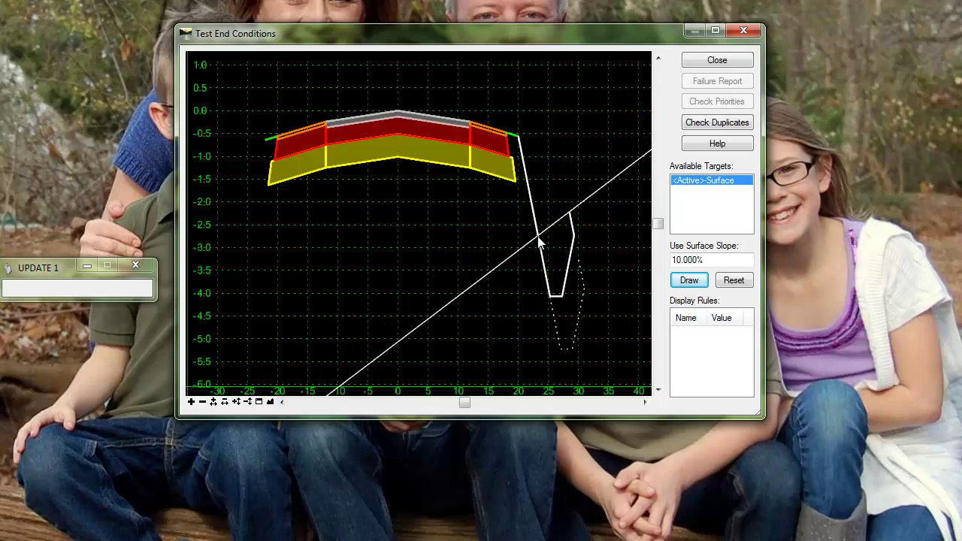
{"action": "left_click", "coordinate": [718, 60]}
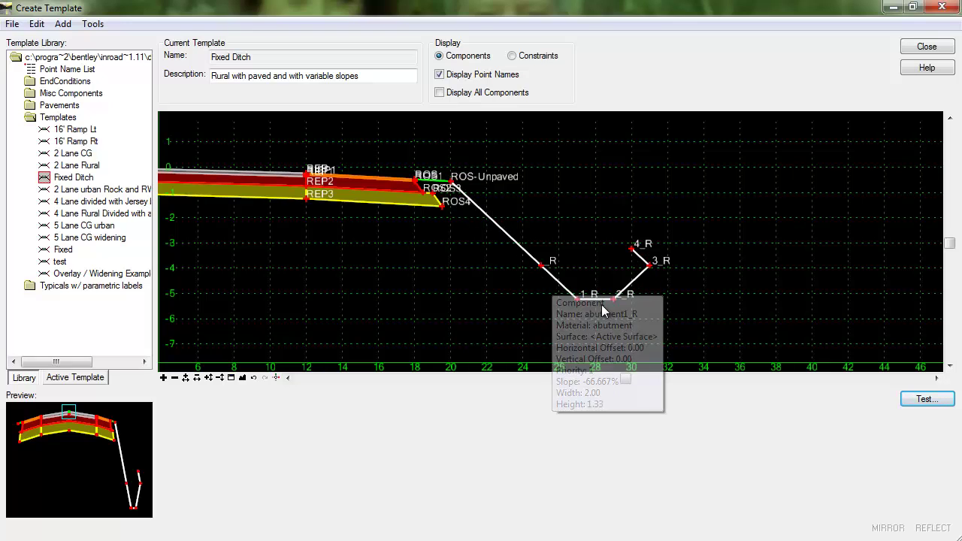
Draw a constrained ditch component in 2 Lane Rural through points R, 1_R, 2_R and 3_R
{"action": "mouse_move", "coordinate": [633, 310]}
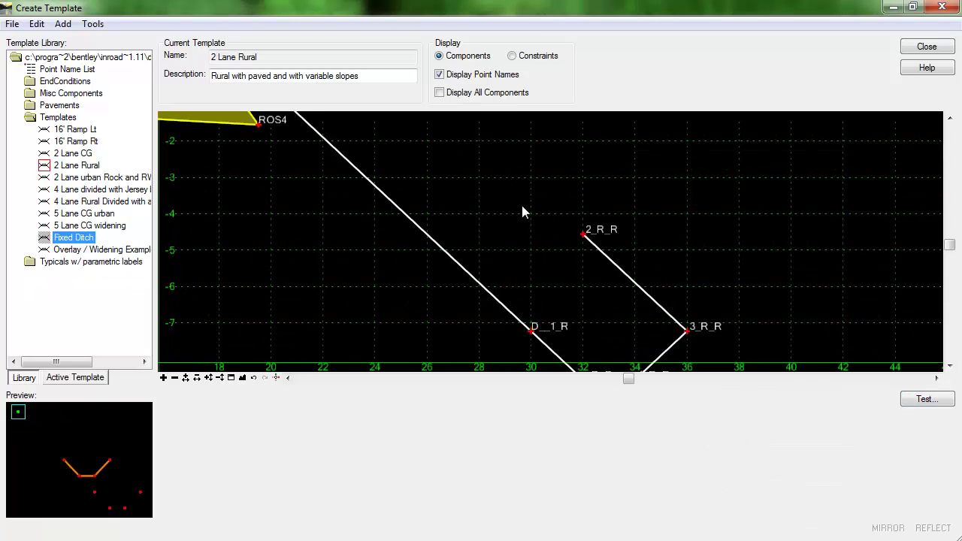
{"action": "right_click", "coordinate": [523, 206]}
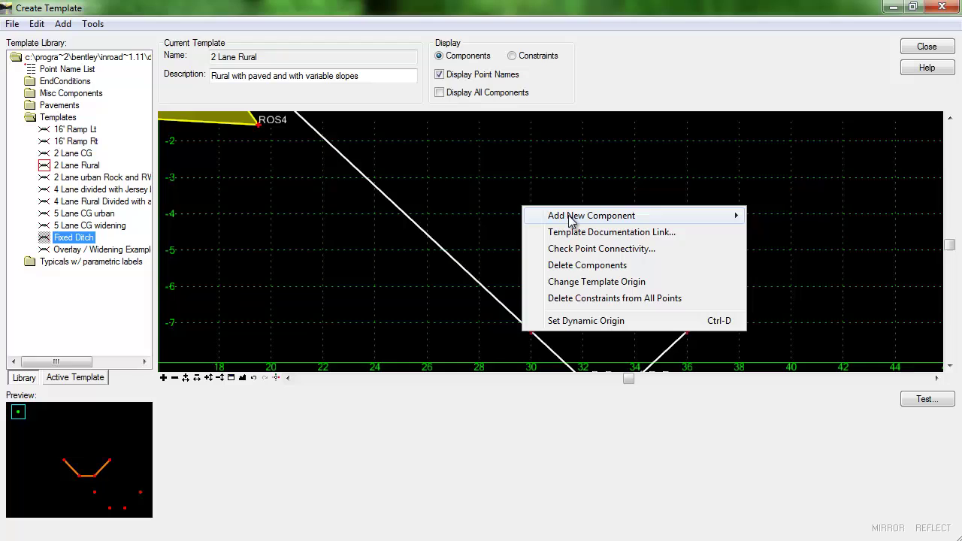
{"action": "mouse_move", "coordinate": [571, 218]}
{"action": "left_click", "coordinate": [788, 232]}
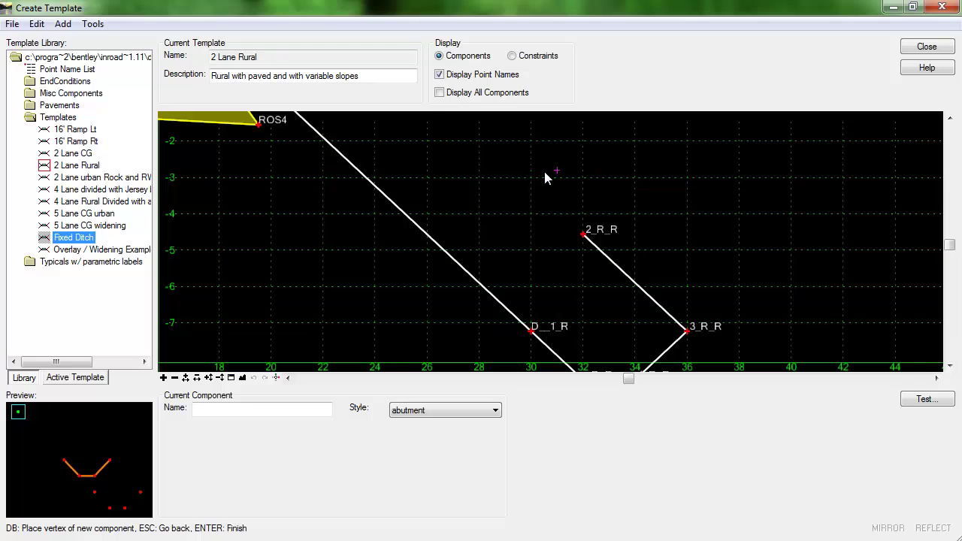
{"action": "left_click", "coordinate": [532, 221]}
{"action": "left_click", "coordinate": [479, 220]}
{"action": "left_click", "coordinate": [453, 171]}
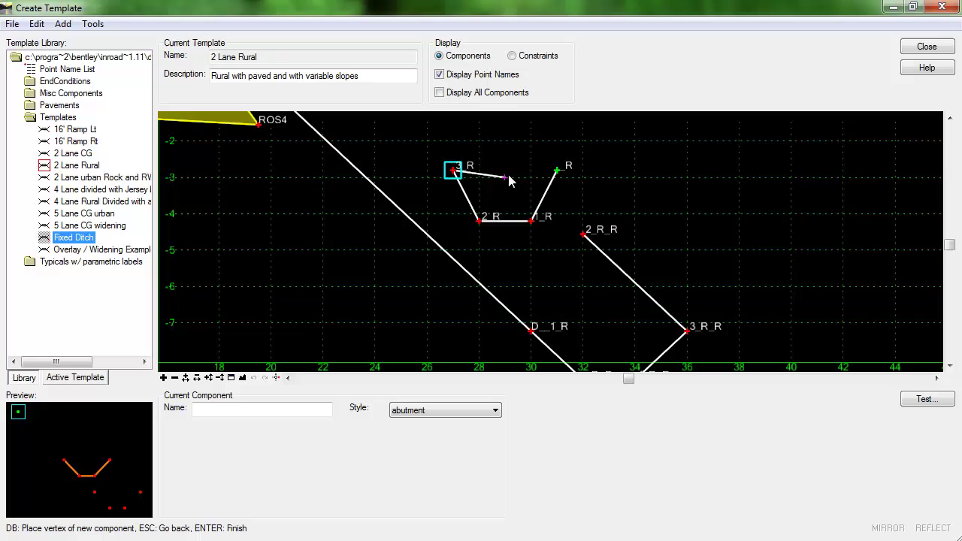
{"action": "right_click", "coordinate": [508, 162]}
{"action": "left_click", "coordinate": [567, 174]}
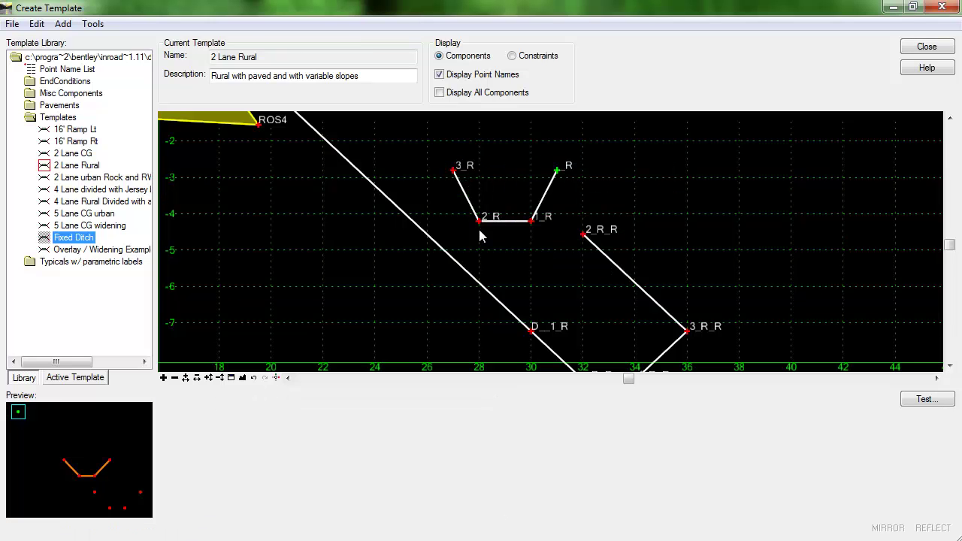
{"action": "middle_click_drag", "start_coordinate": [580, 284], "coordinate": [551, 277]}
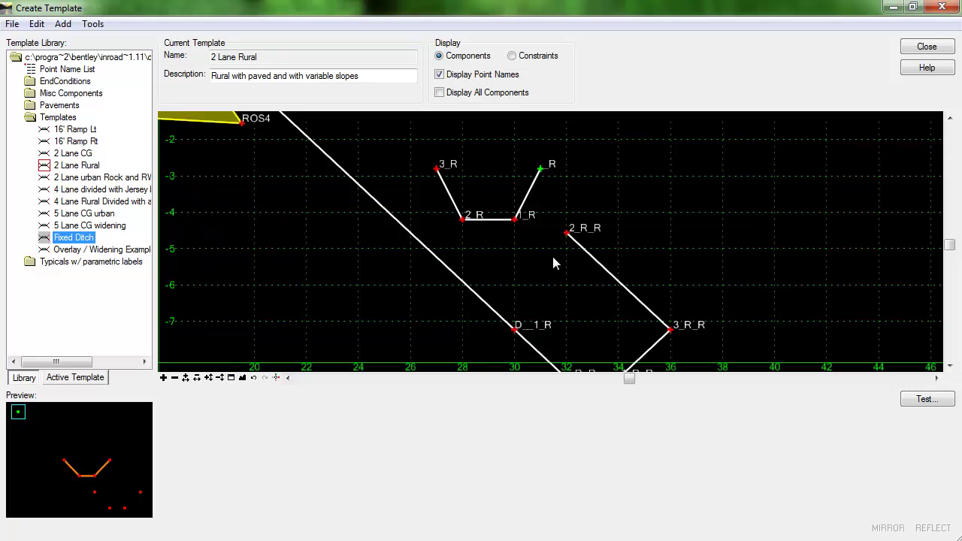
Assign the Channels style to the new abutment_R ditch component and apply it
{"action": "double_click", "coordinate": [527, 201]}
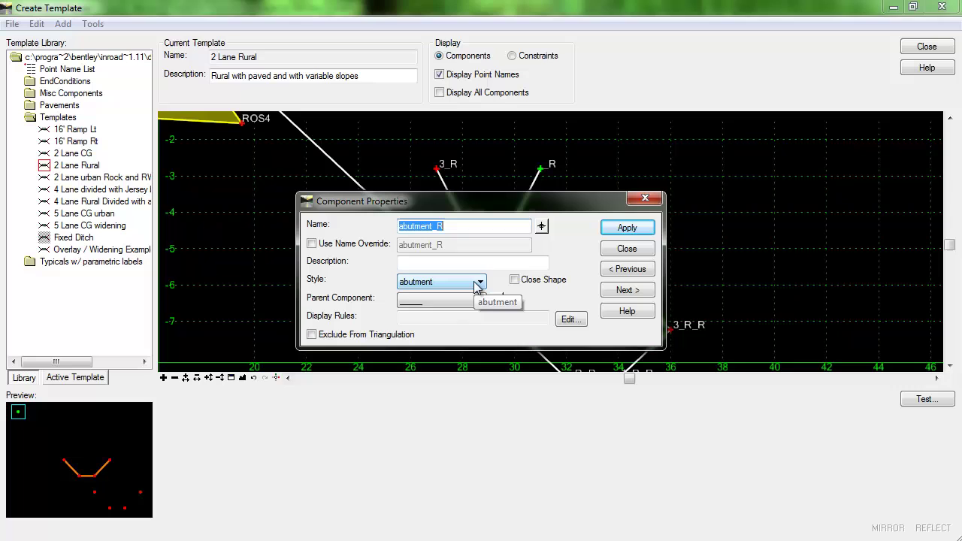
{"action": "left_click", "coordinate": [480, 282]}
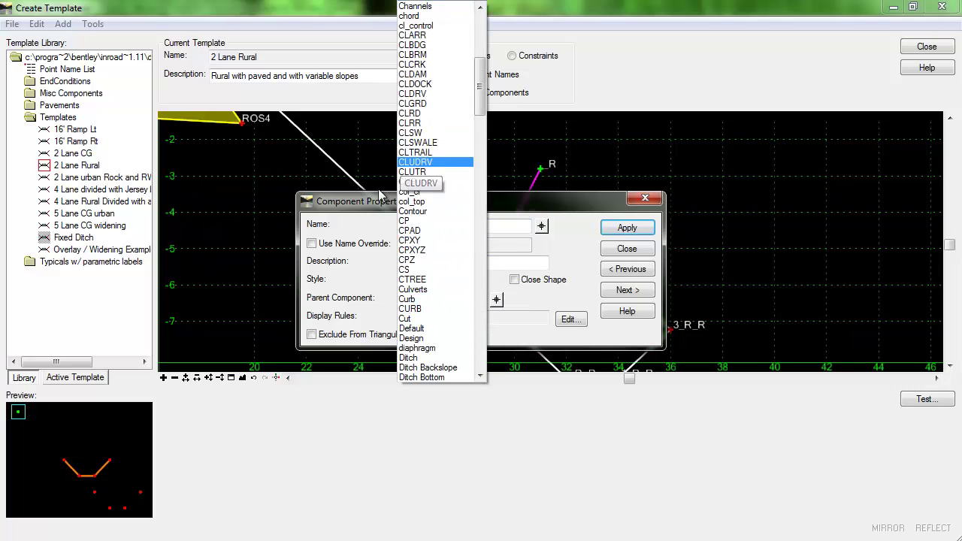
{"action": "scroll", "coordinate": [424, 202], "scroll_direction": "up", "scroll_amount": 3}
{"action": "scroll", "coordinate": [425, 197], "scroll_direction": "up", "scroll_amount": 4}
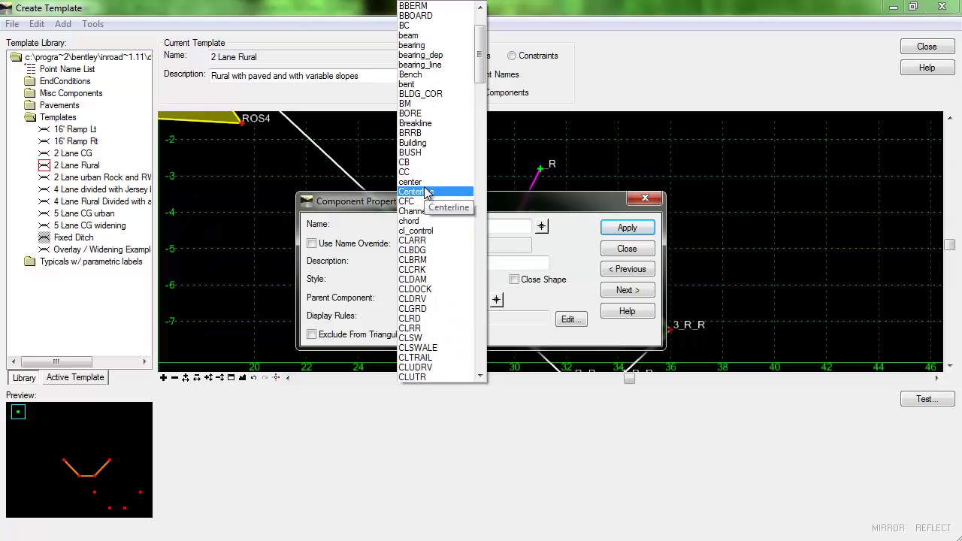
{"action": "left_click", "coordinate": [434, 211]}
{"action": "left_click", "coordinate": [434, 258]}
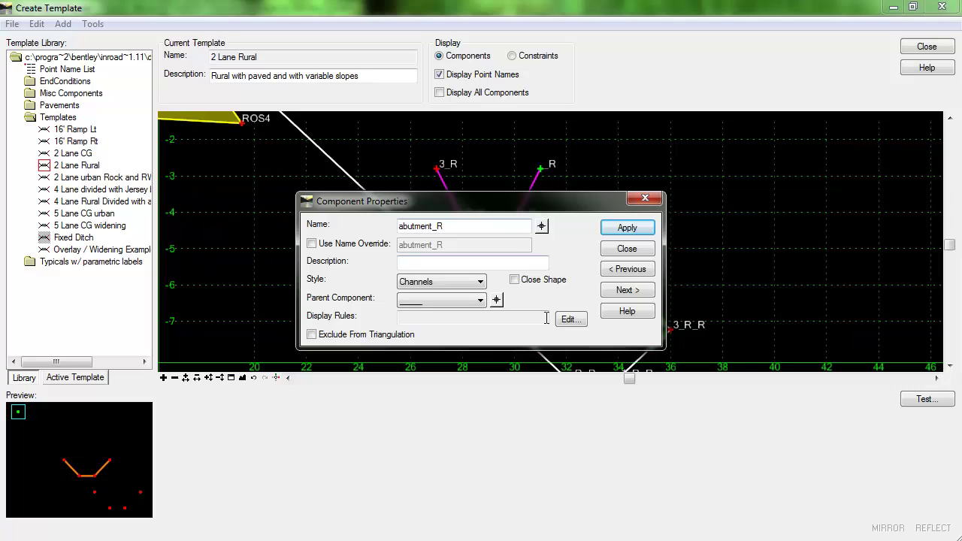
{"action": "left_click", "coordinate": [638, 230]}
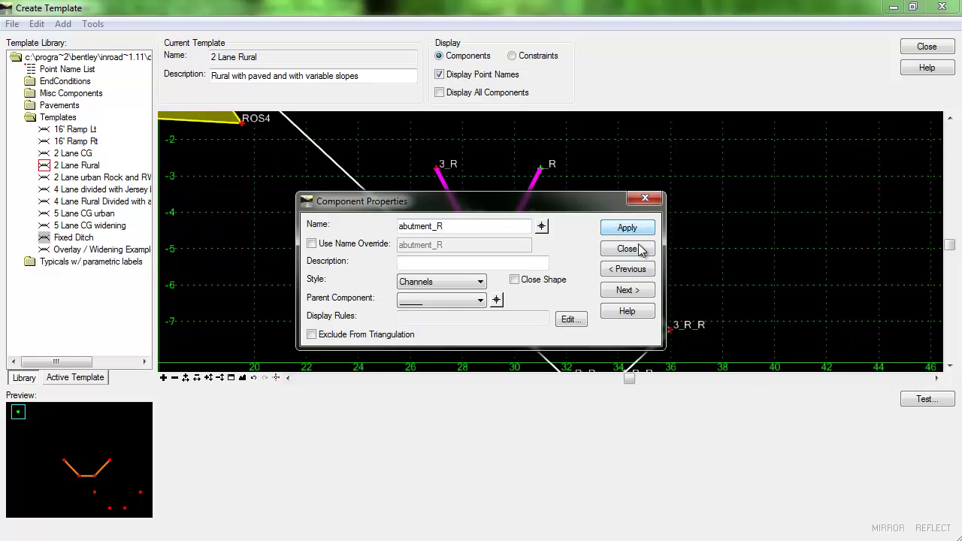
{"action": "left_click", "coordinate": [631, 249]}
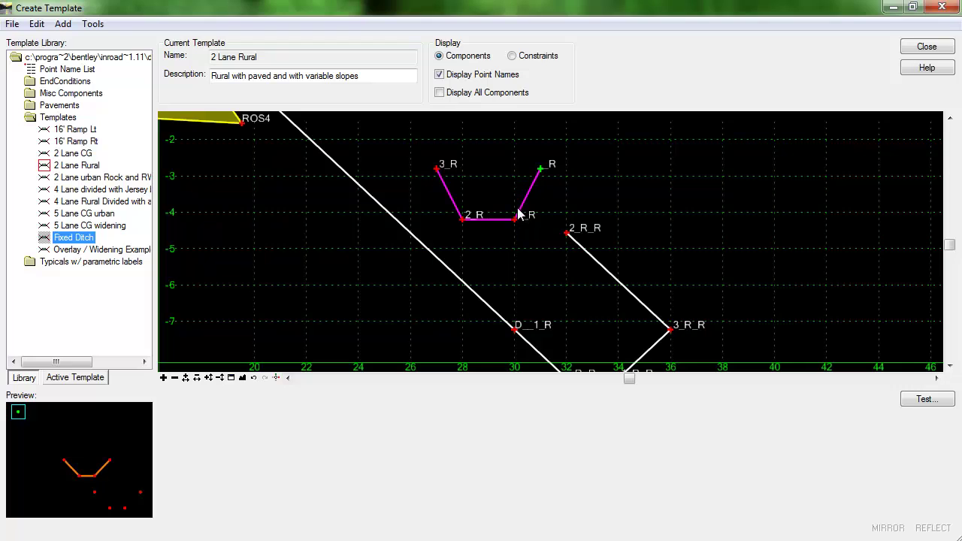
Constrain point 1_R with slope 1.5:1 (66.667%) and horizontal -2
{"action": "mouse_move", "coordinate": [543, 174]}
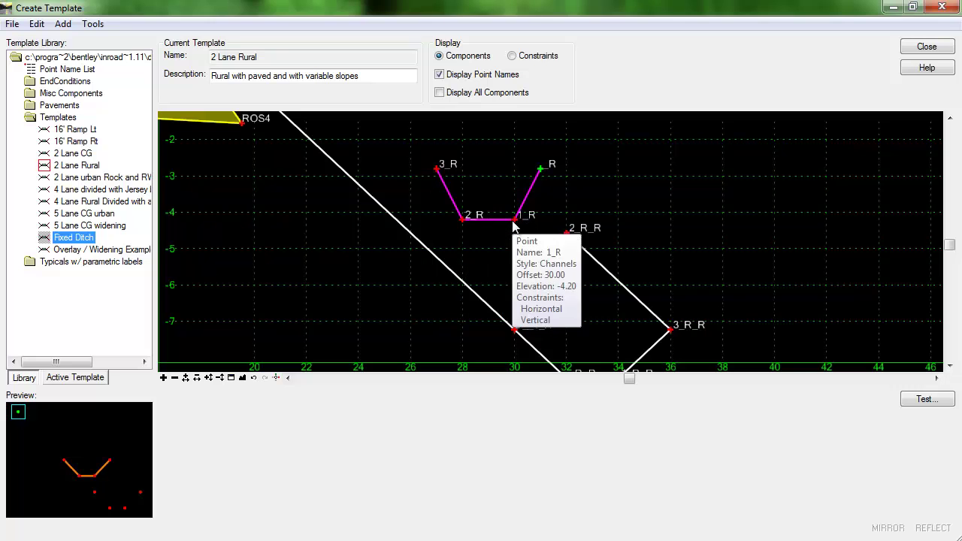
{"action": "double_click", "coordinate": [515, 218]}
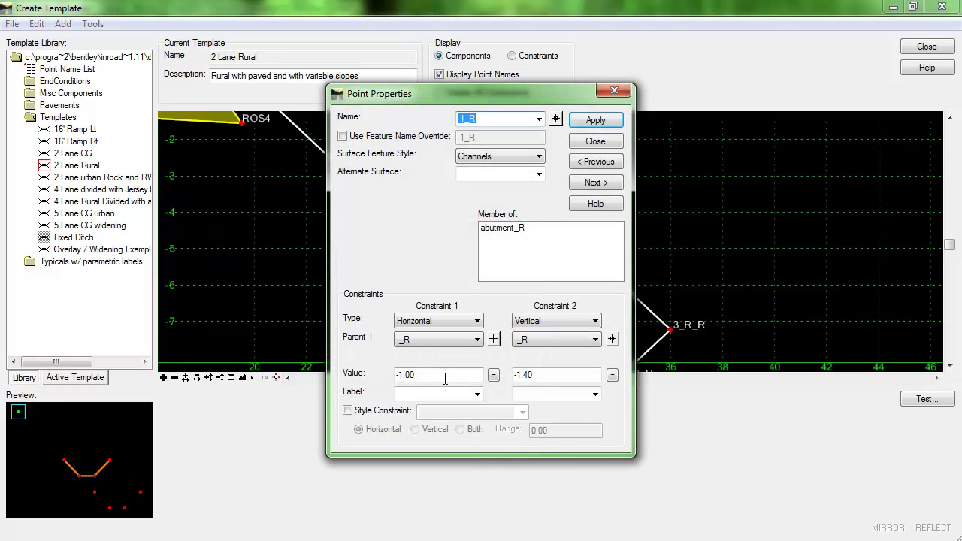
{"action": "left_click", "coordinate": [466, 323]}
{"action": "left_click", "coordinate": [421, 364]}
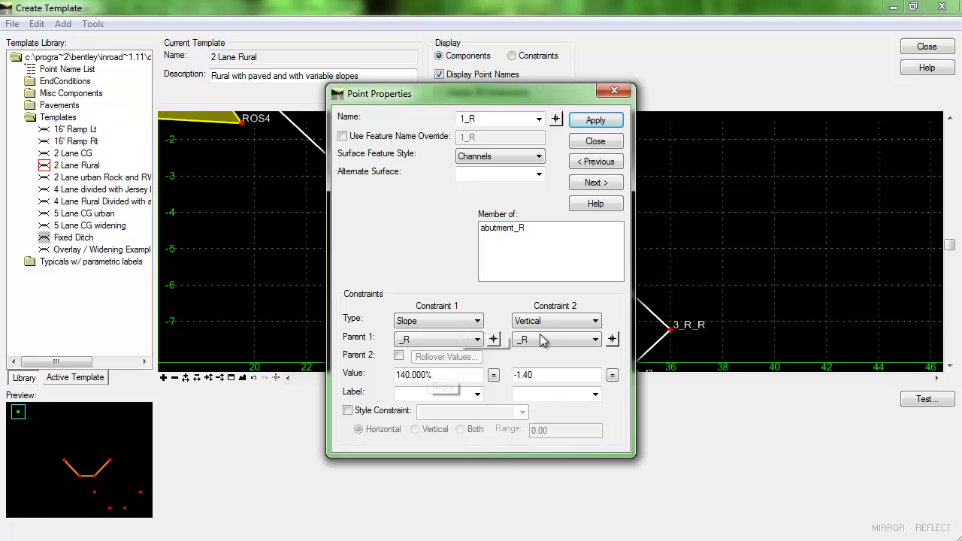
{"action": "left_click", "coordinate": [554, 325]}
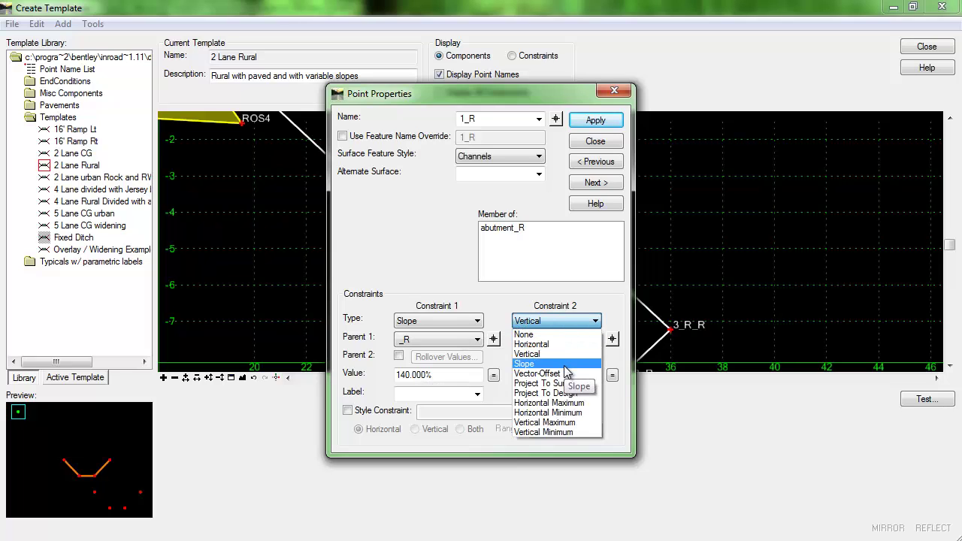
{"action": "left_click", "coordinate": [532, 345]}
{"action": "left_click_drag", "start_coordinate": [473, 376], "coordinate": [300, 370]}
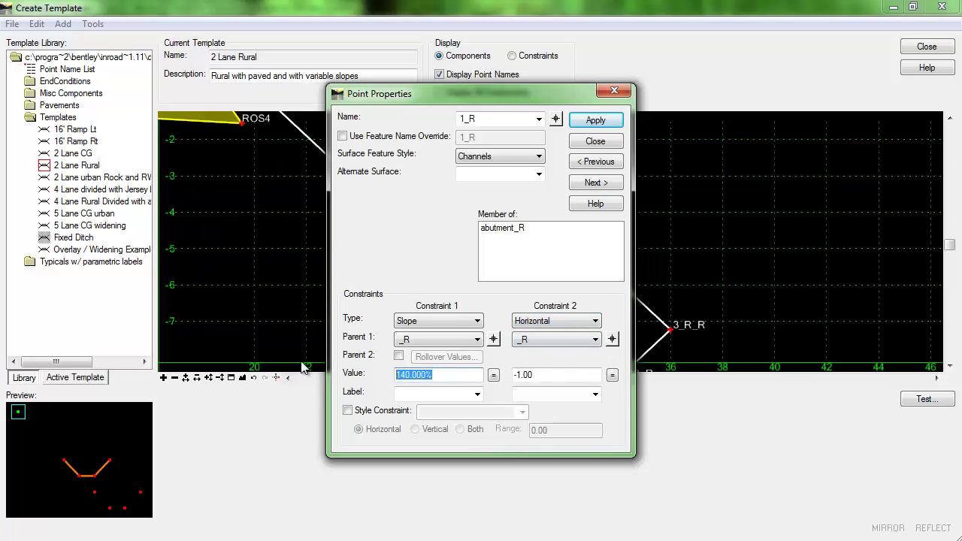
{"action": "type", "text": "1.5:1"}
{"action": "key", "text": "Tab"}
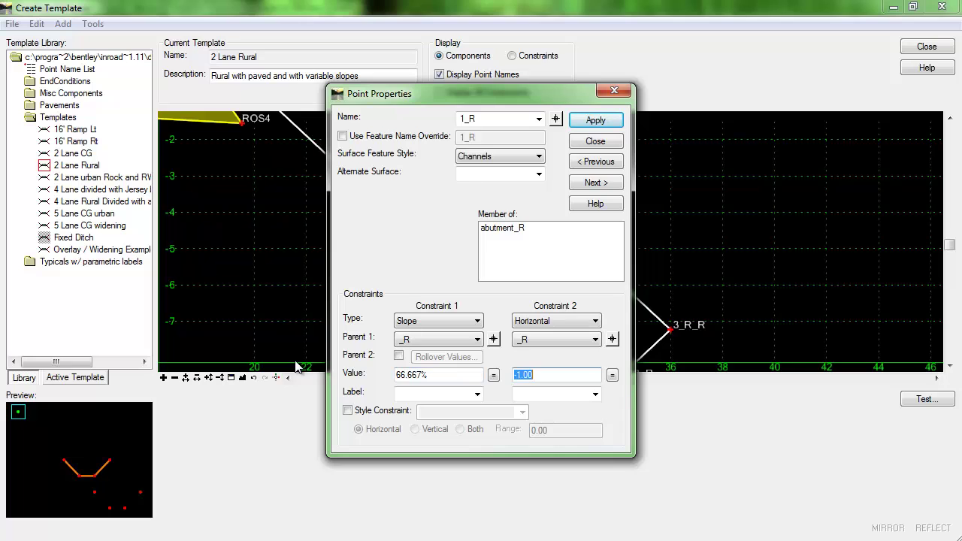
{"action": "type", "text": "-2"}
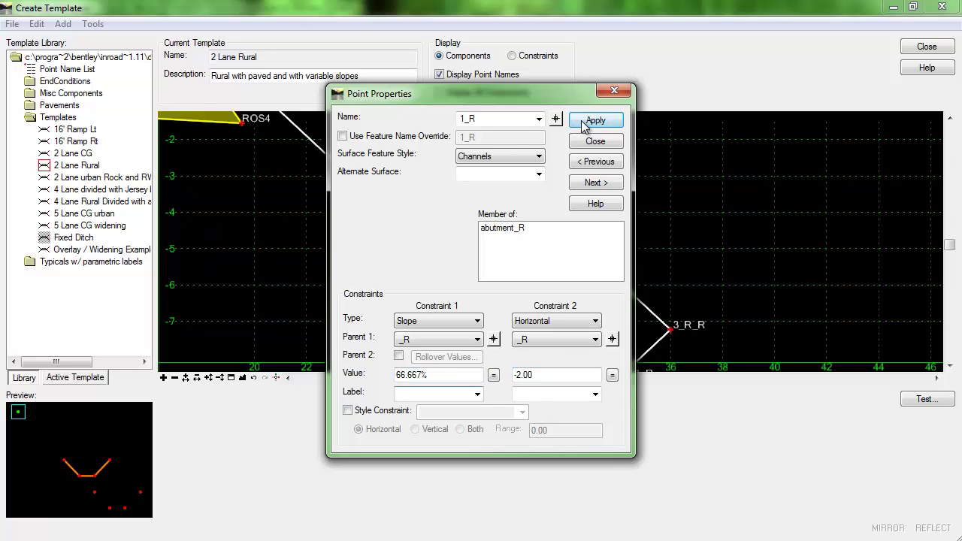
{"action": "left_click", "coordinate": [586, 123]}
Apply the constraints of point 2_R and close Point Properties
{"action": "left_click_drag", "start_coordinate": [571, 95], "coordinate": [283, 64]}
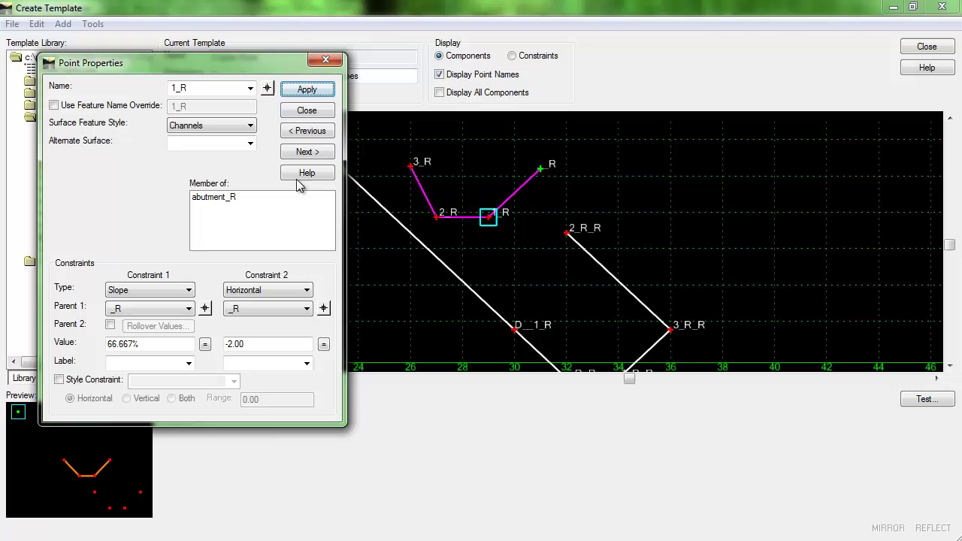
{"action": "left_click", "coordinate": [267, 89]}
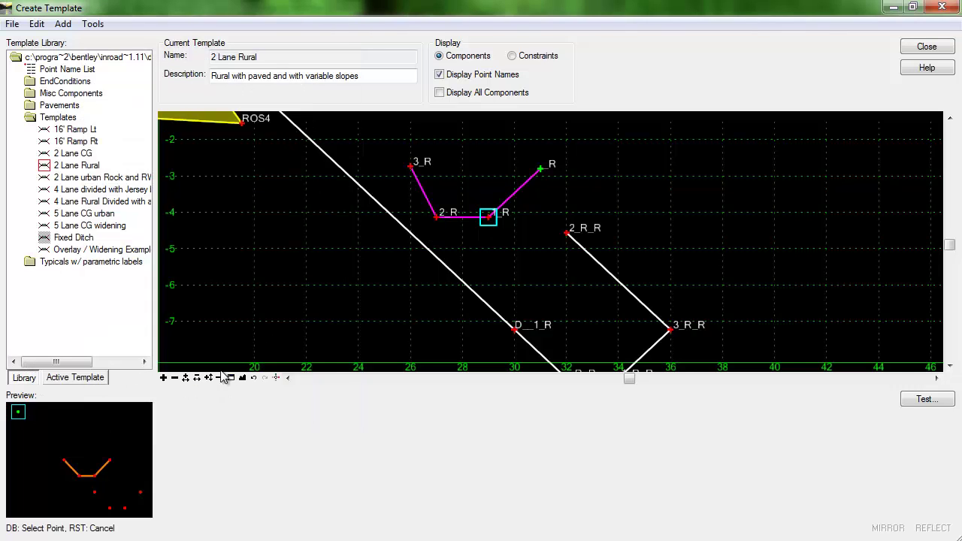
{"action": "left_click", "coordinate": [435, 217]}
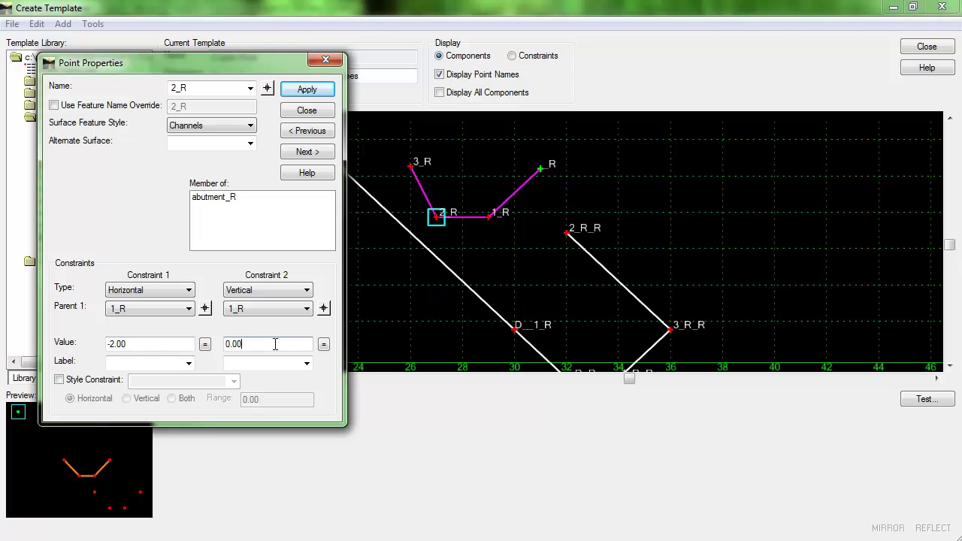
{"action": "left_click", "coordinate": [310, 90]}
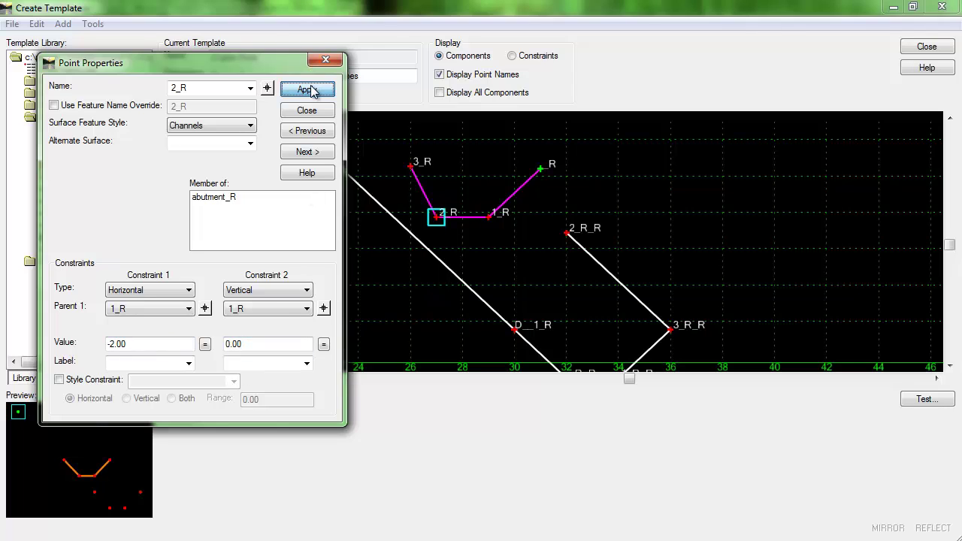
{"action": "left_click", "coordinate": [306, 111]}
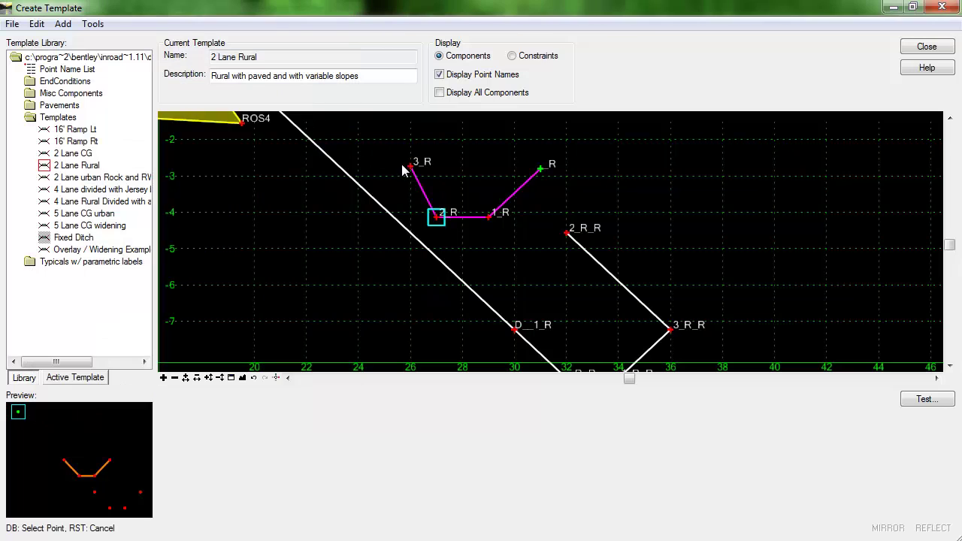
Constrain point 3_R at slope -2/3 (-66.667%) and -2.00 horizontally from 2_R
{"action": "left_click", "coordinate": [410, 169]}
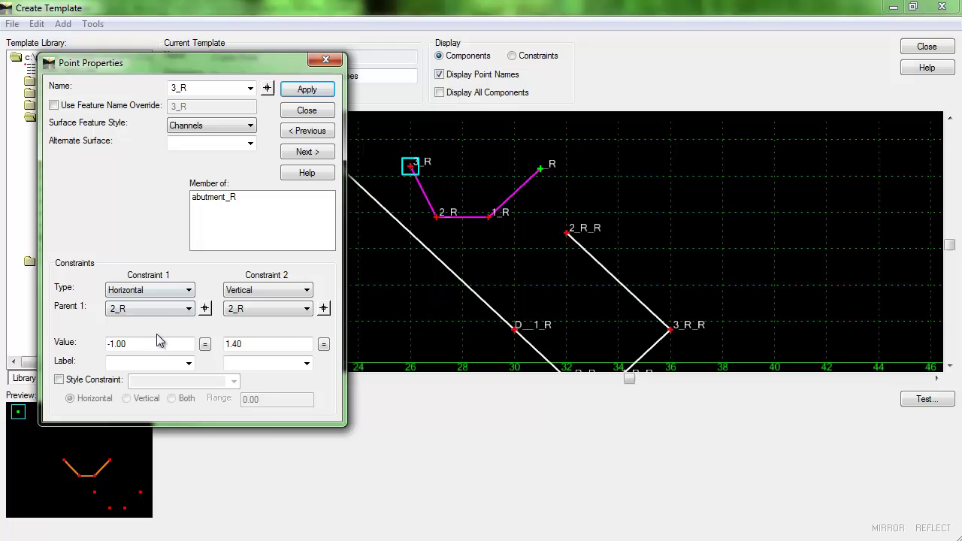
{"action": "left_click", "coordinate": [154, 292]}
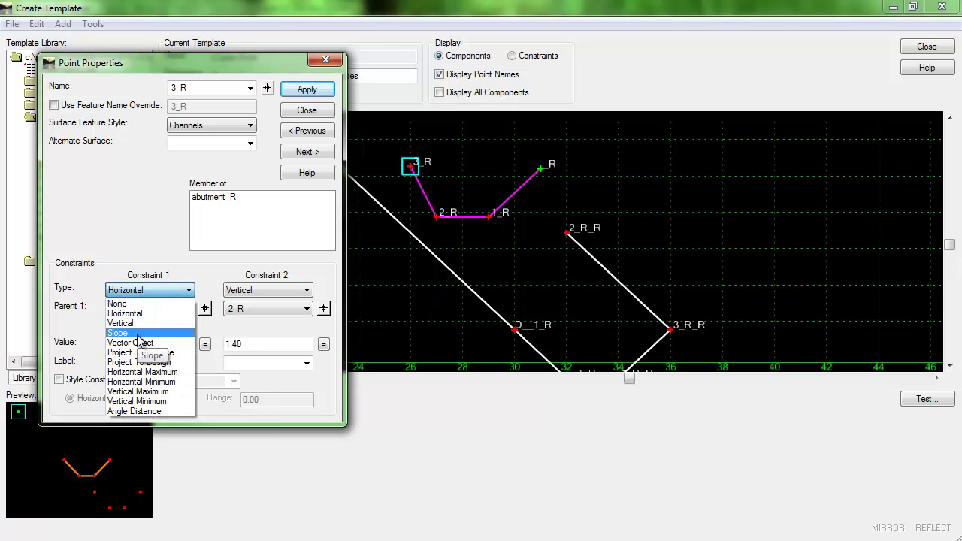
{"action": "left_click", "coordinate": [141, 337]}
{"action": "left_click", "coordinate": [267, 290]}
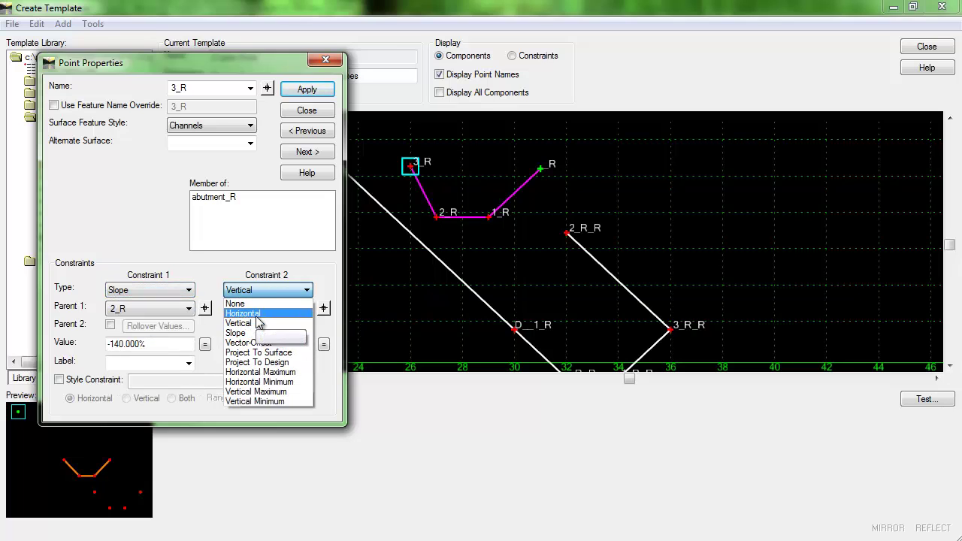
{"action": "left_click", "coordinate": [252, 313]}
{"action": "double_click", "coordinate": [178, 347]}
{"action": "type", "text": "-"}
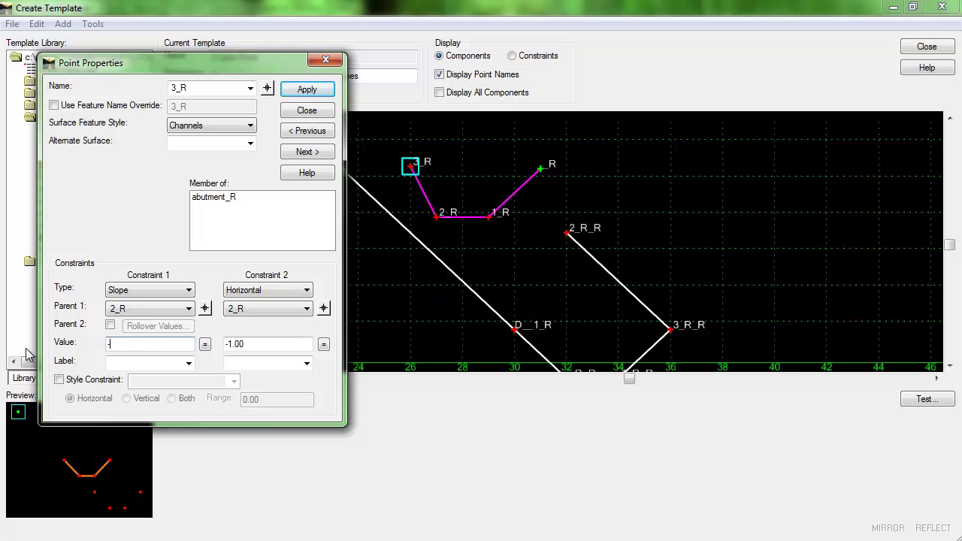
{"action": "type", "text": "2/3"}
{"action": "key", "text": "Tab"}
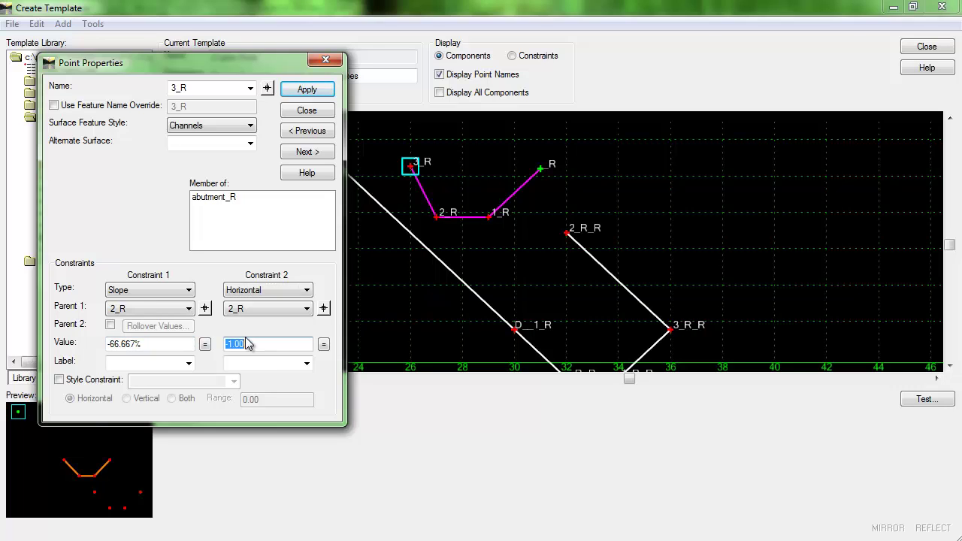
{"action": "left_click", "coordinate": [307, 90]}
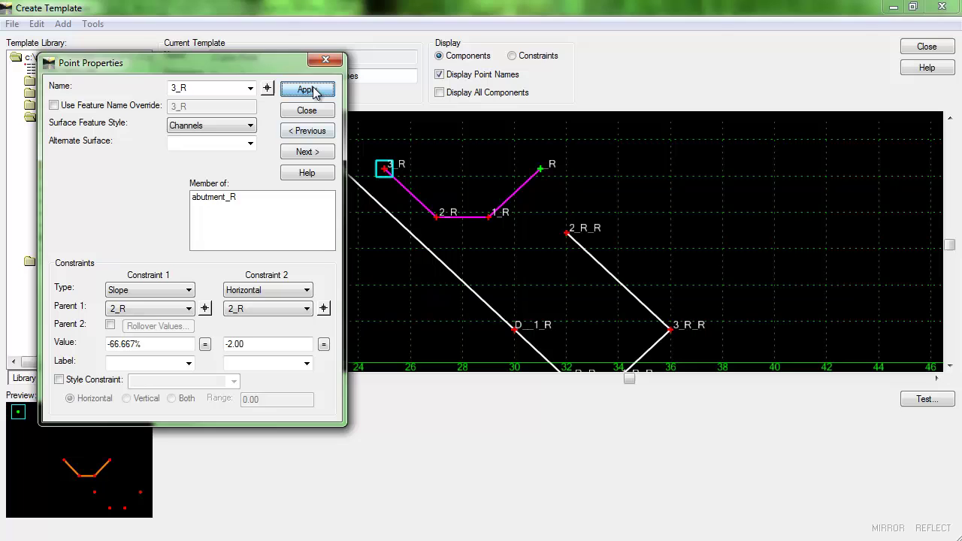
{"action": "left_click", "coordinate": [307, 112]}
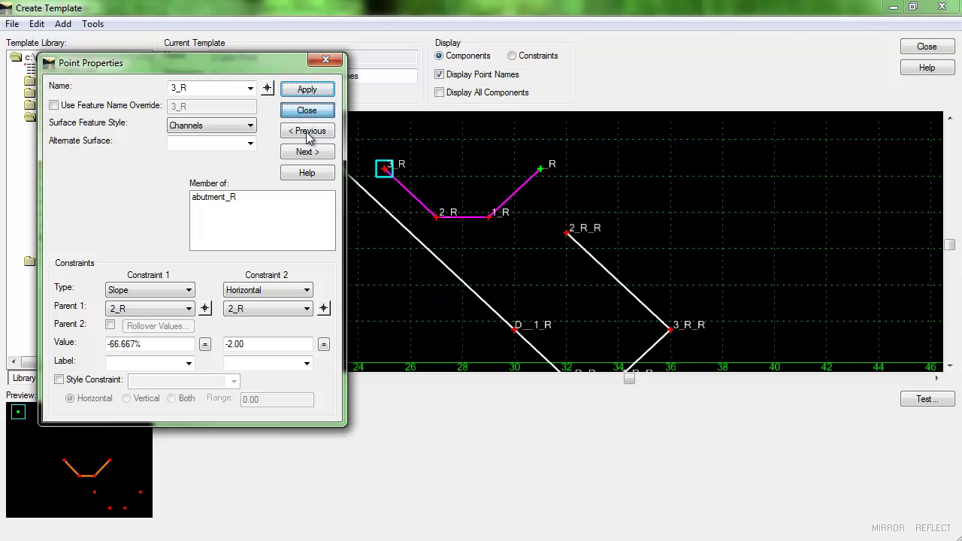
Fully constrain ditch end point R to 2_R_R with 0 horizontal and 0 vertical offsets
{"action": "middle_click_drag", "start_coordinate": [509, 240], "coordinate": [460, 205]}
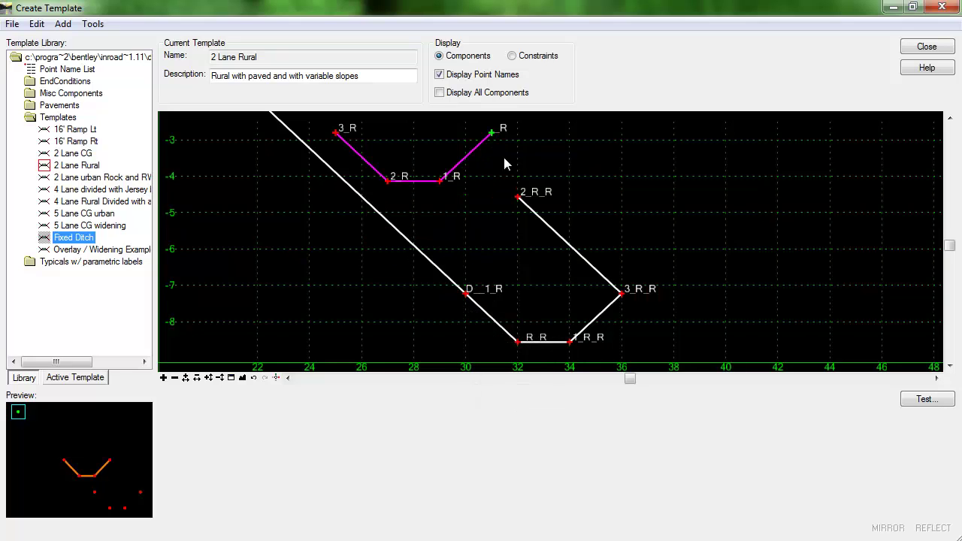
{"action": "mouse_move", "coordinate": [491, 138]}
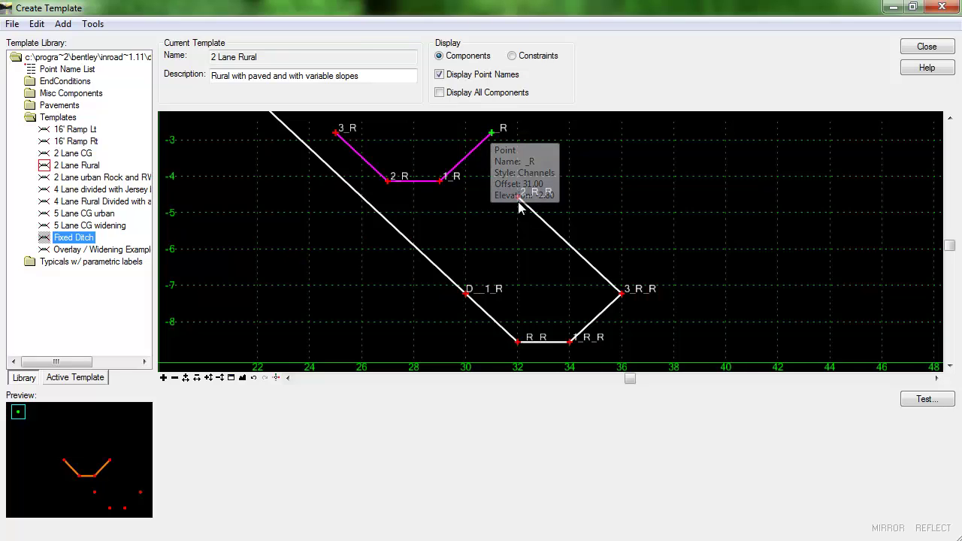
{"action": "mouse_move", "coordinate": [518, 200]}
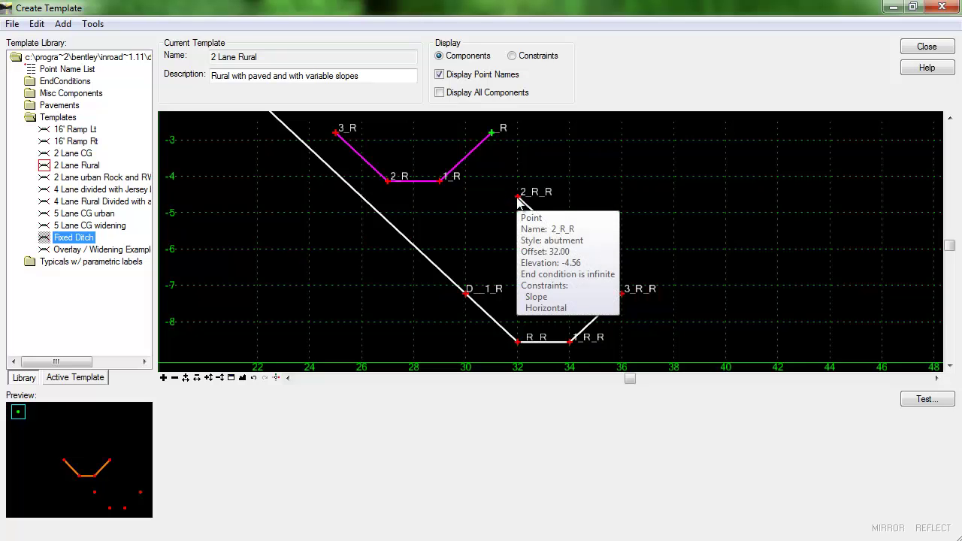
{"action": "right_click", "coordinate": [492, 133]}
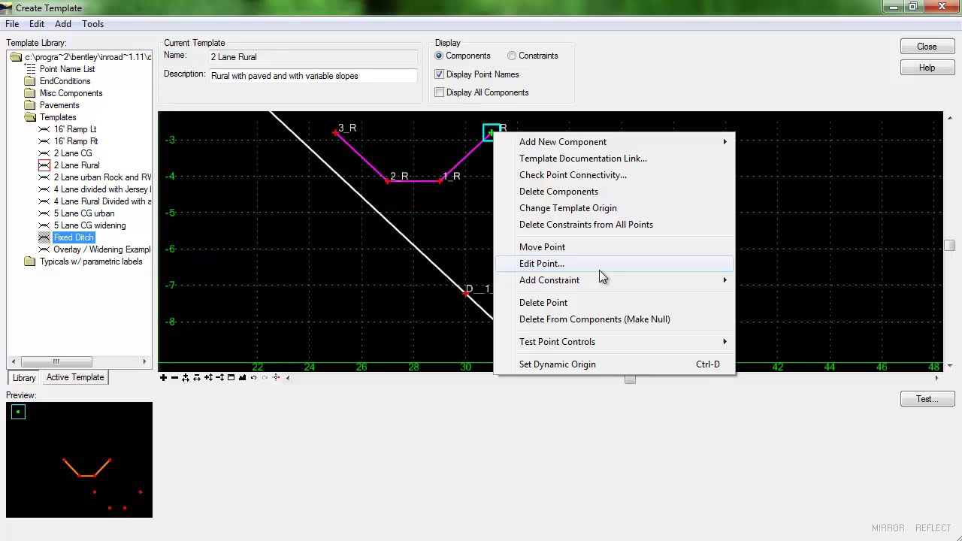
{"action": "mouse_move", "coordinate": [622, 283]}
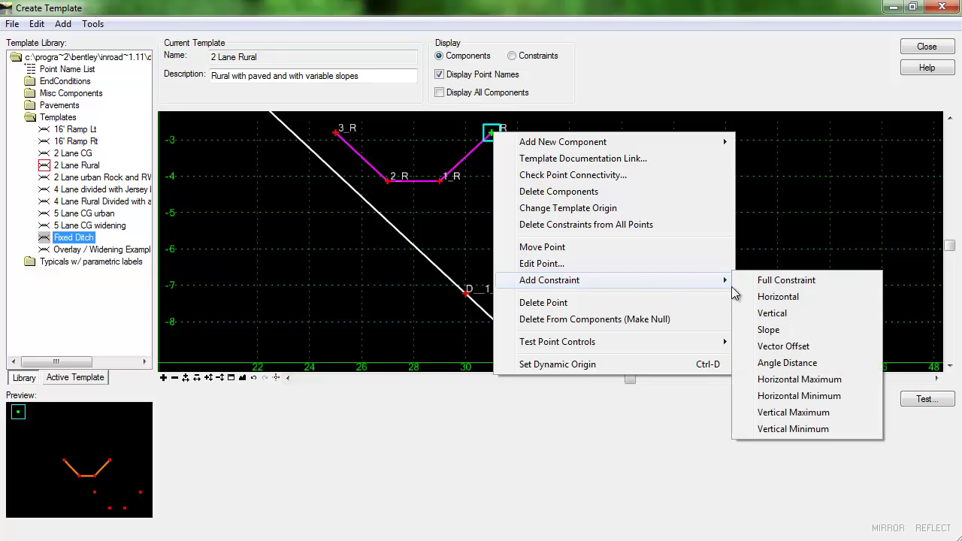
{"action": "left_click", "coordinate": [797, 283]}
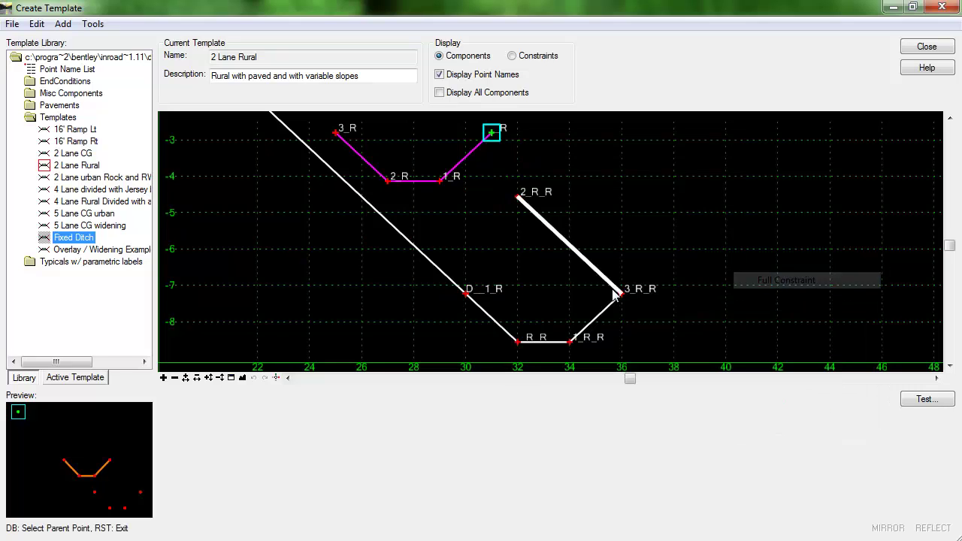
{"action": "left_click", "coordinate": [517, 196]}
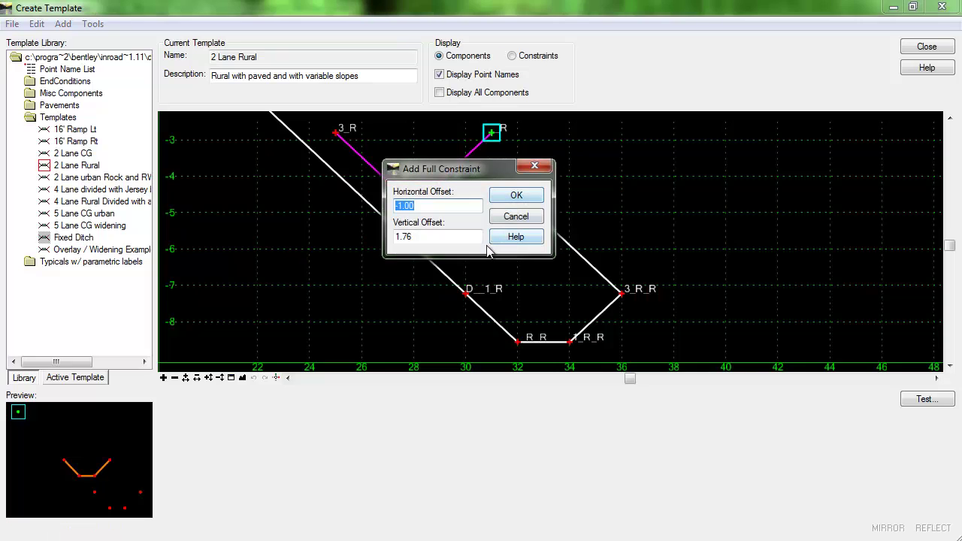
{"action": "type", "text": "0"}
{"action": "key", "text": "Tab"}
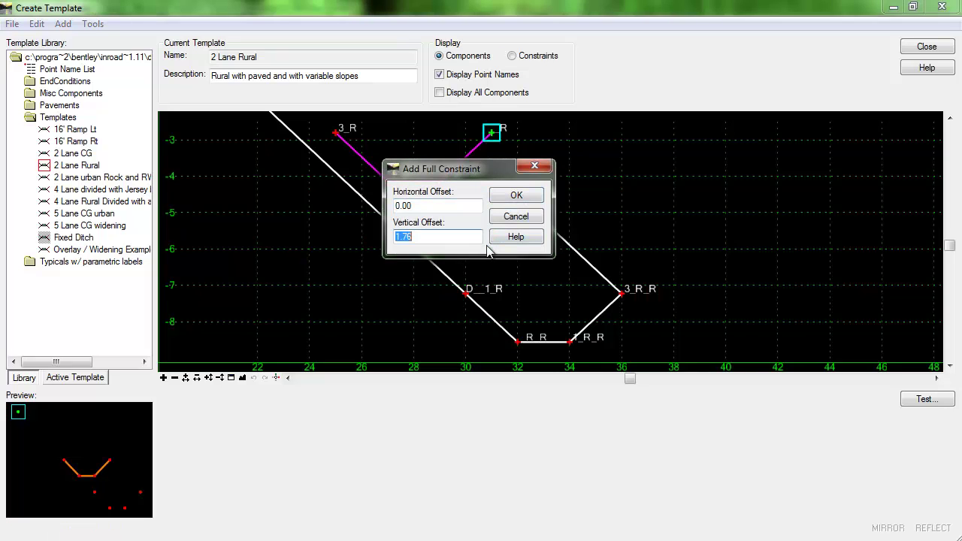
{"action": "type", "text": "0"}
{"action": "key", "text": "Tab"}
{"action": "left_click", "coordinate": [518, 196]}
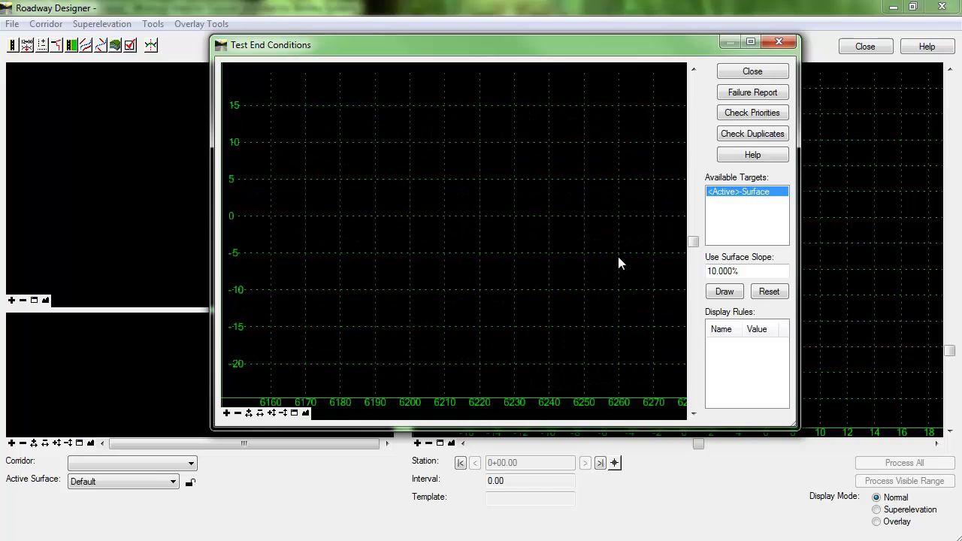
{"action": "left_click", "coordinate": [724, 291]}
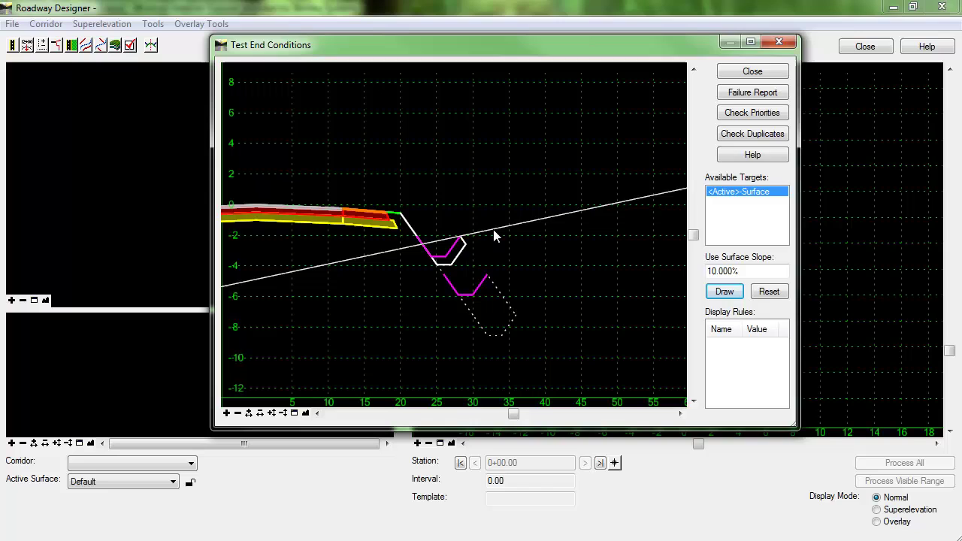
{"action": "left_click", "coordinate": [361, 413]}
{"action": "left_click", "coordinate": [680, 414]}
{"action": "left_click", "coordinate": [681, 414]}
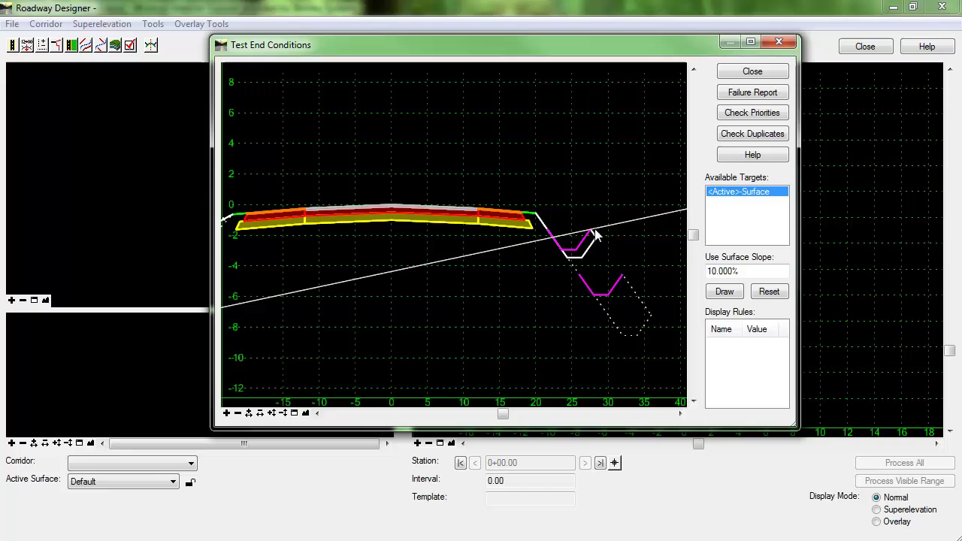
Close the end-condition test and make abutment1_R_R the parent component of abutment_R
{"action": "left_click", "coordinate": [752, 71]}
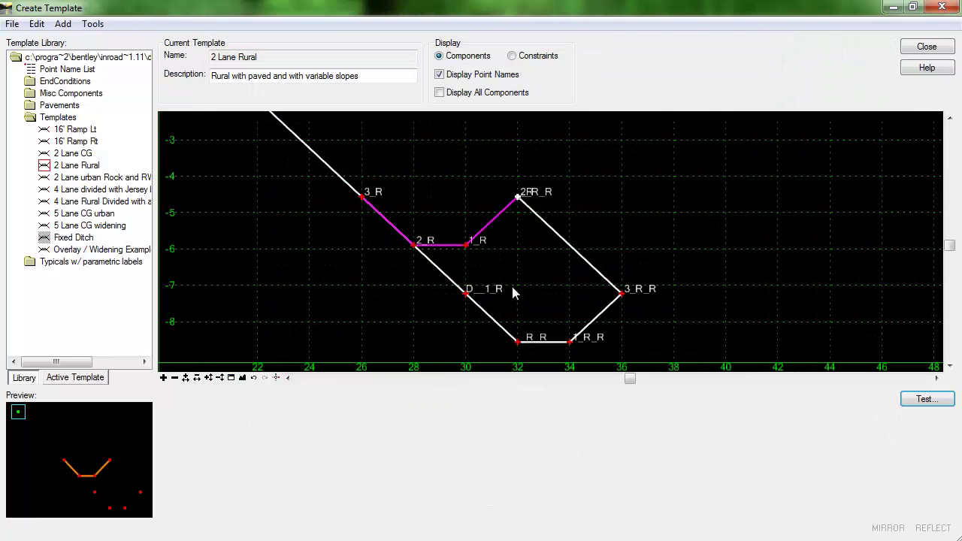
{"action": "mouse_move", "coordinate": [487, 232]}
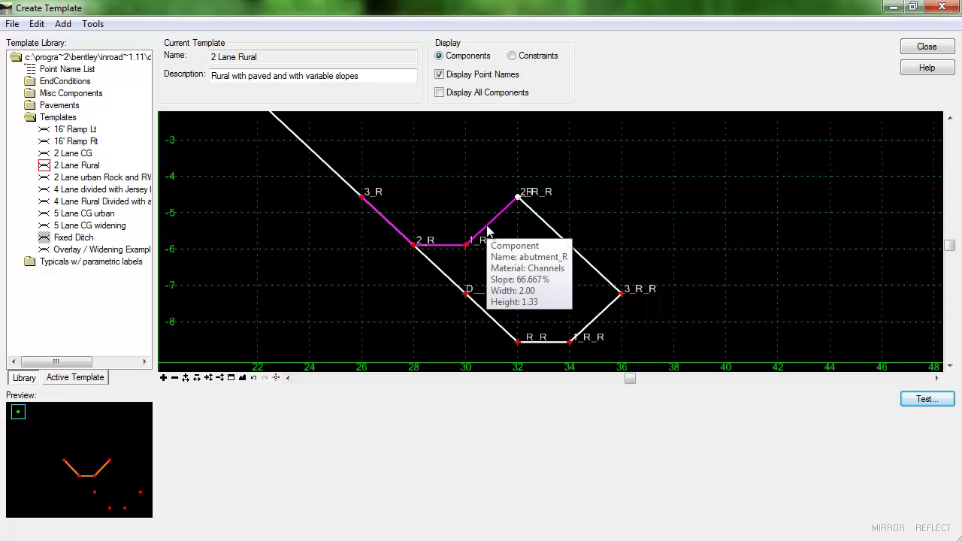
{"action": "double_click", "coordinate": [487, 231]}
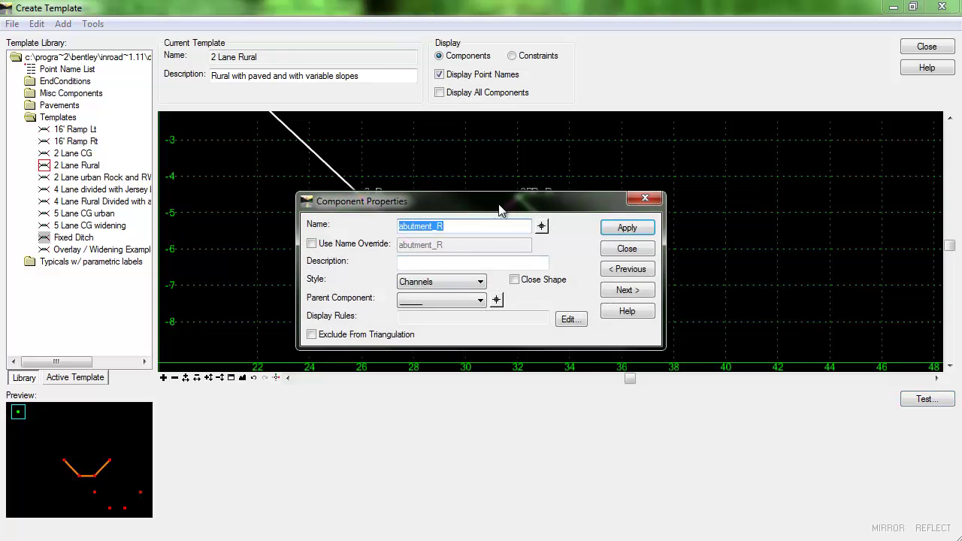
{"action": "left_click_drag", "start_coordinate": [503, 206], "coordinate": [243, 99]}
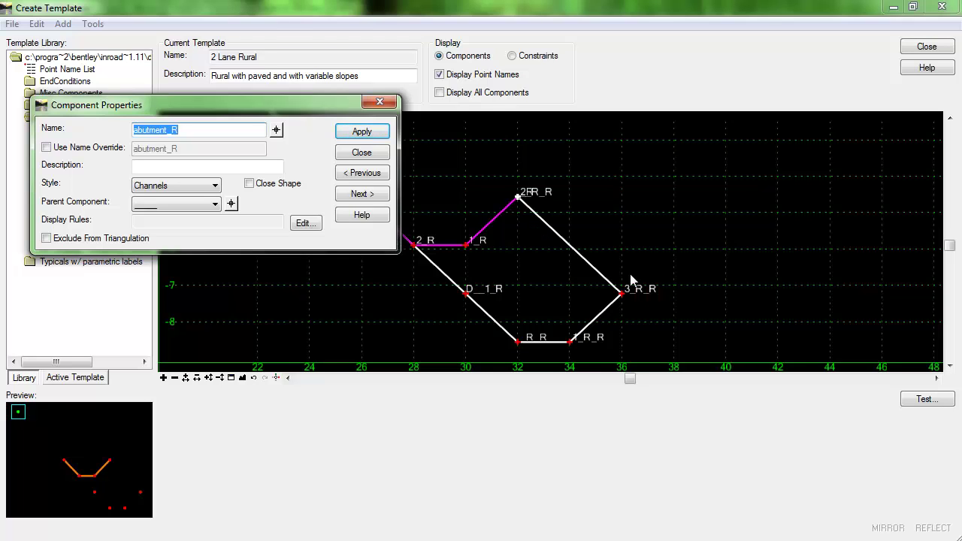
{"action": "left_click", "coordinate": [231, 203]}
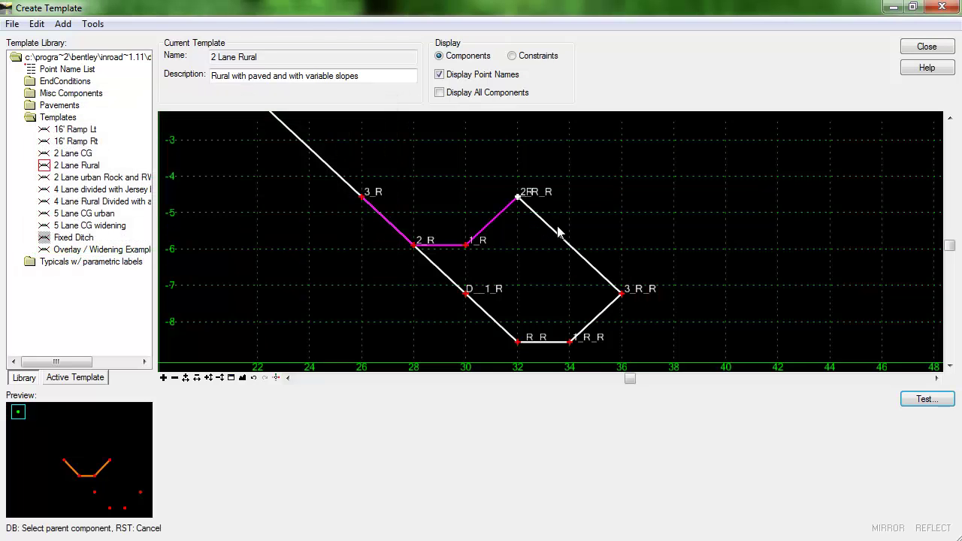
{"action": "left_click", "coordinate": [559, 239]}
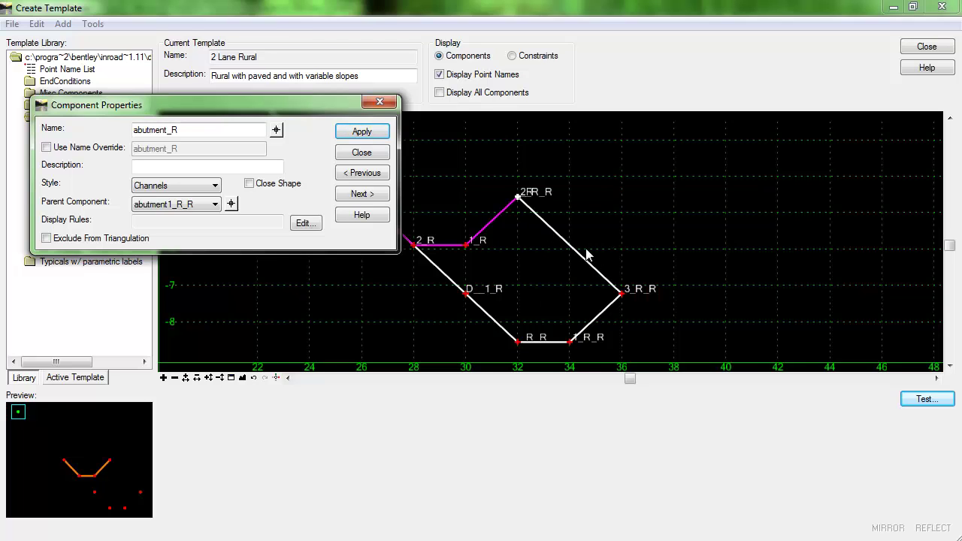
{"action": "left_click", "coordinate": [364, 133]}
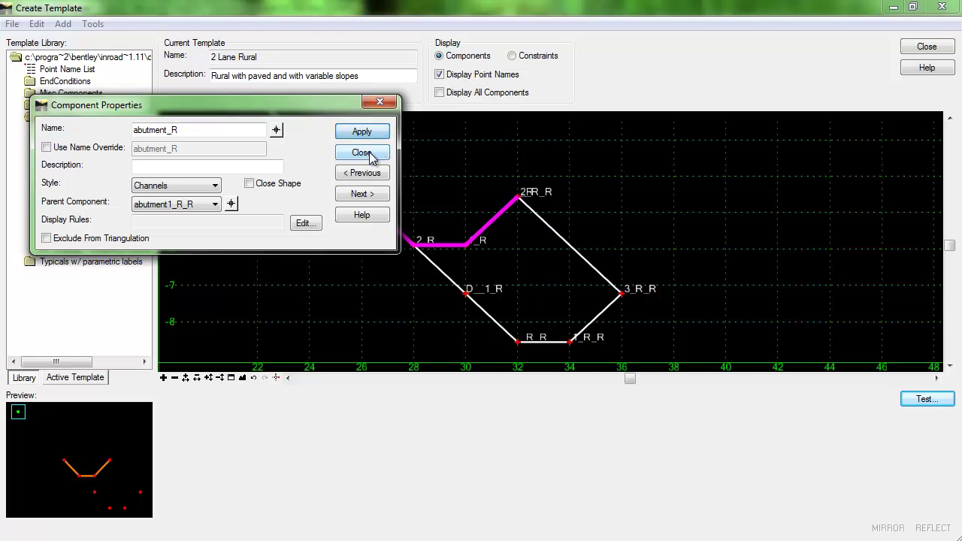
{"action": "left_click", "coordinate": [366, 152]}
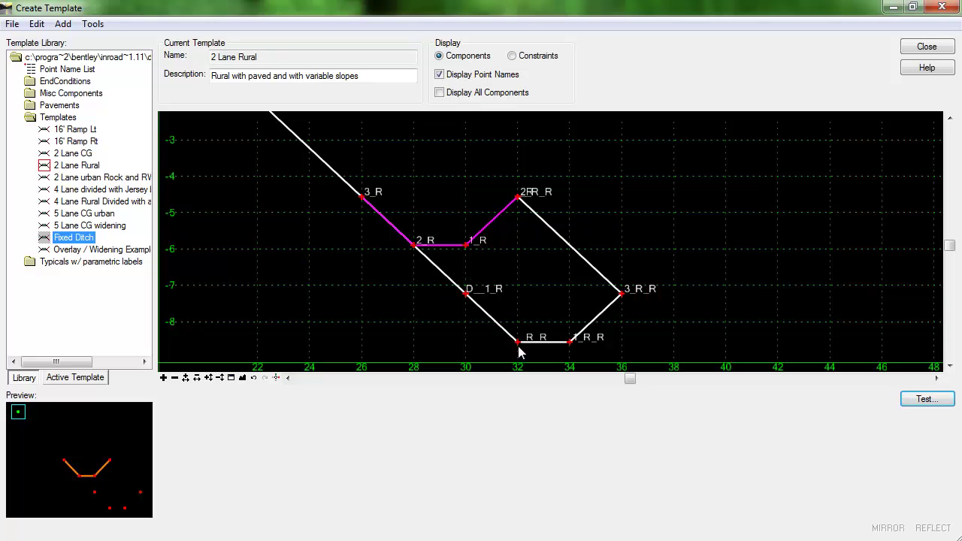
Set point D__1_R to Do Not Construct
{"action": "middle_click_drag", "start_coordinate": [408, 301], "coordinate": [474, 305]}
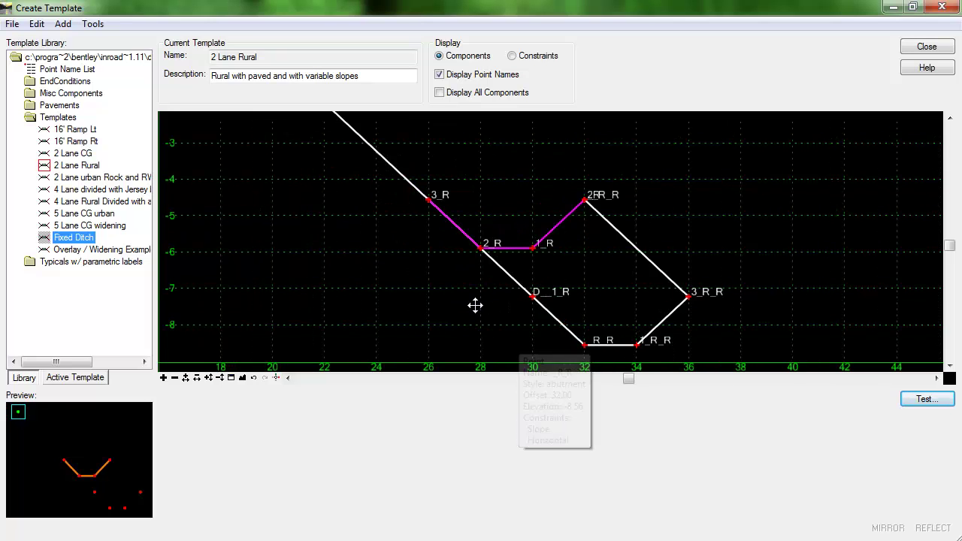
{"action": "scroll", "coordinate": [473, 308], "scroll_direction": "down", "scroll_amount": 1}
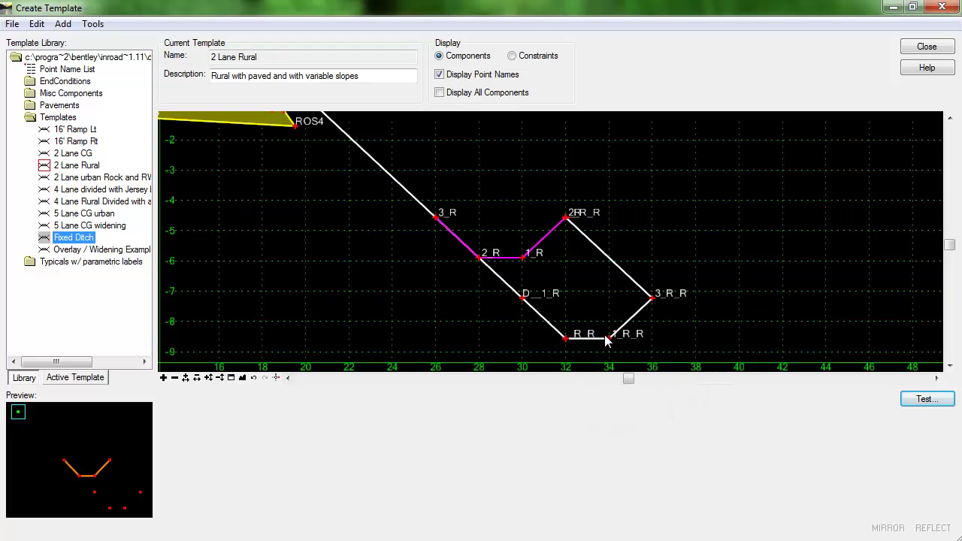
{"action": "double_click", "coordinate": [523, 301]}
{"action": "left_click", "coordinate": [347, 269]}
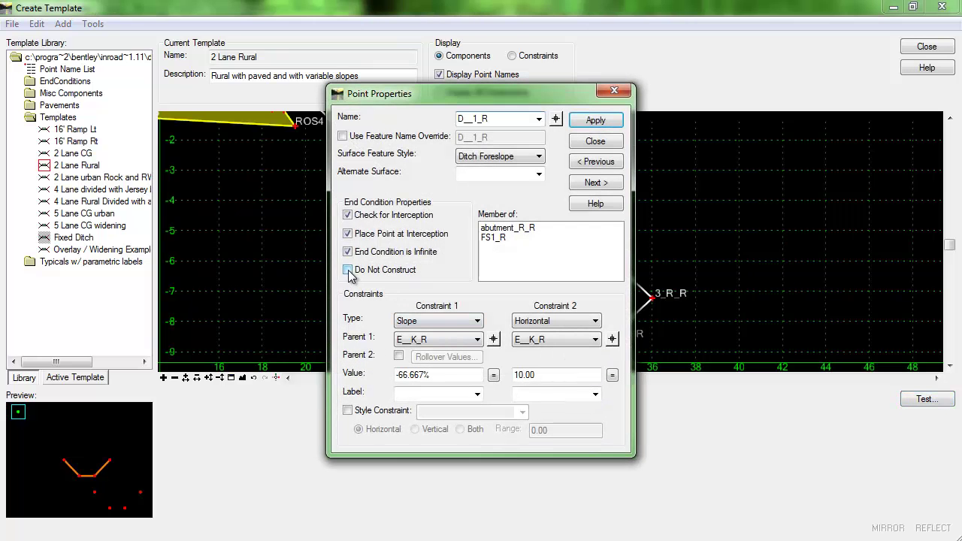
{"action": "left_click_drag", "start_coordinate": [500, 95], "coordinate": [174, 56]}
{"action": "left_click", "coordinate": [269, 84]}
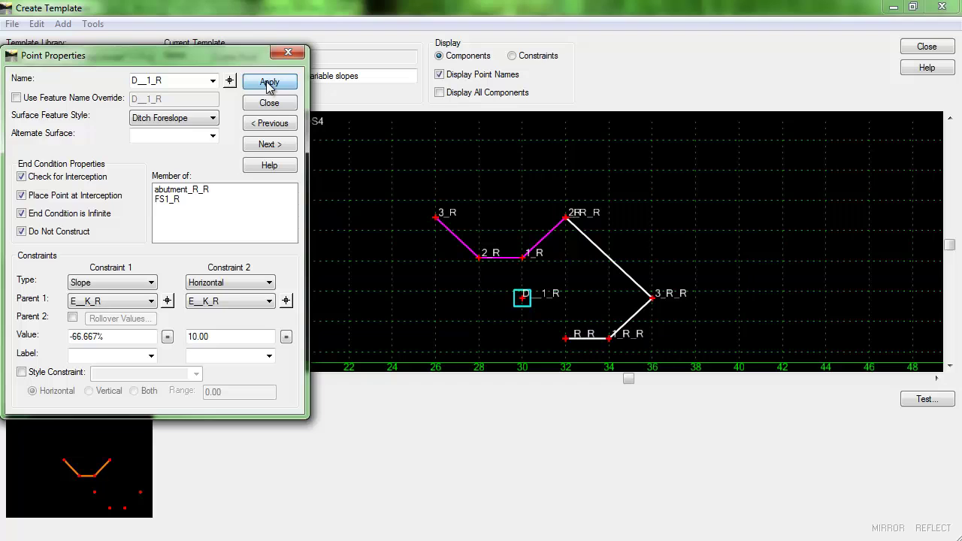
Set points 1_R_R and 3_R_R to Do Not Construct
{"action": "left_click", "coordinate": [230, 80]}
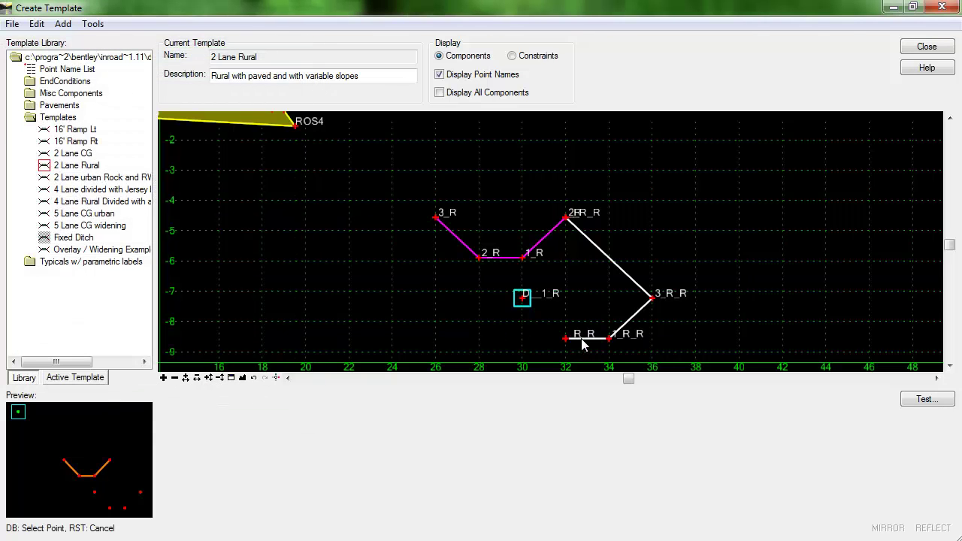
{"action": "left_click", "coordinate": [609, 340]}
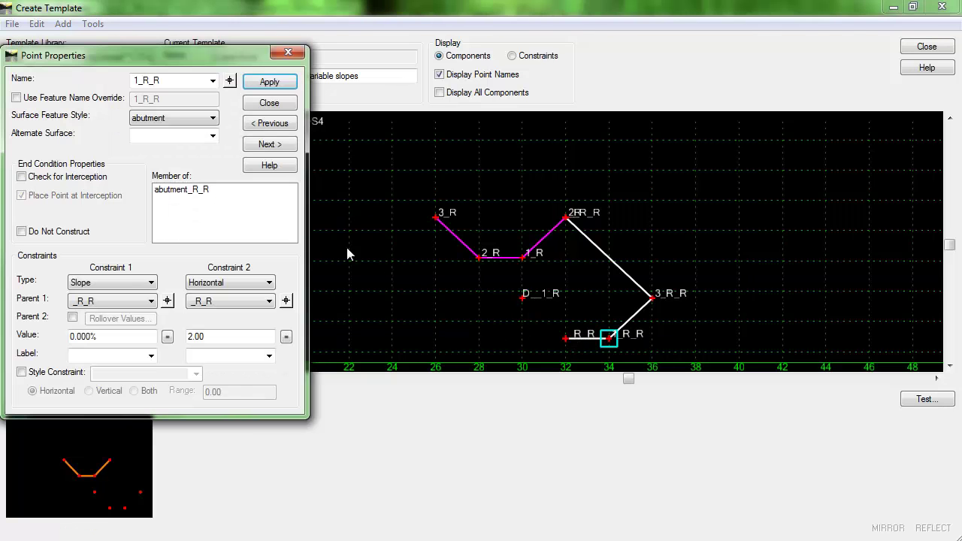
{"action": "left_click", "coordinate": [21, 232]}
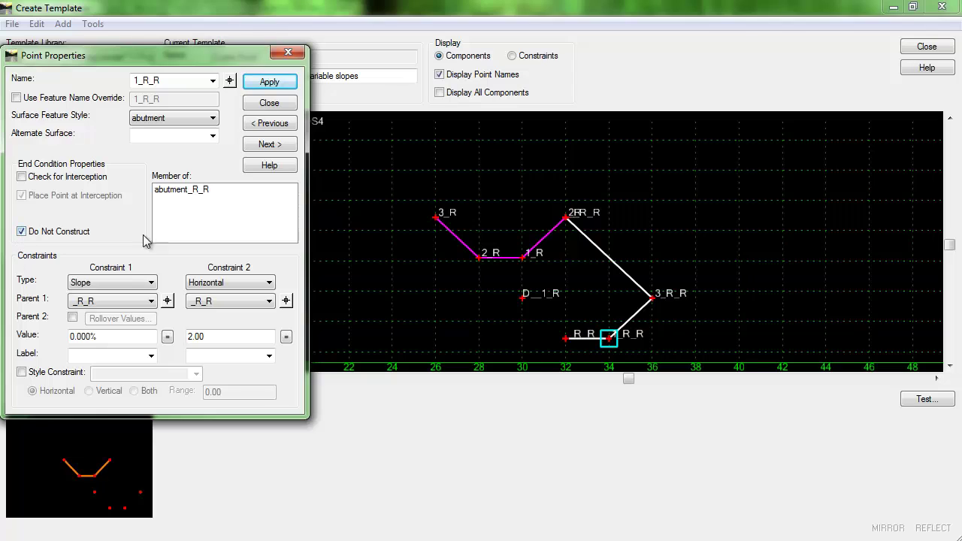
{"action": "left_click", "coordinate": [269, 82]}
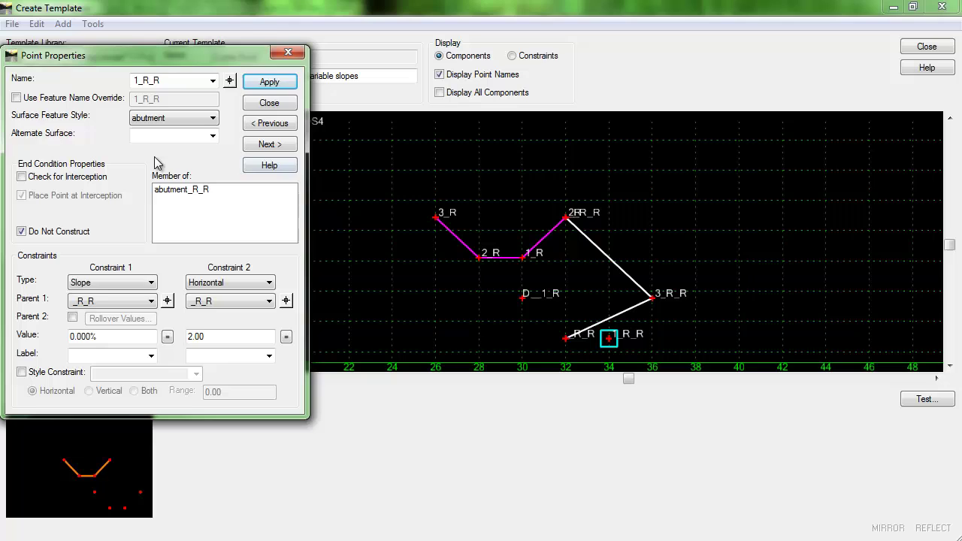
{"action": "left_click", "coordinate": [213, 119]}
{"action": "left_click", "coordinate": [229, 81]}
{"action": "left_click", "coordinate": [652, 298]}
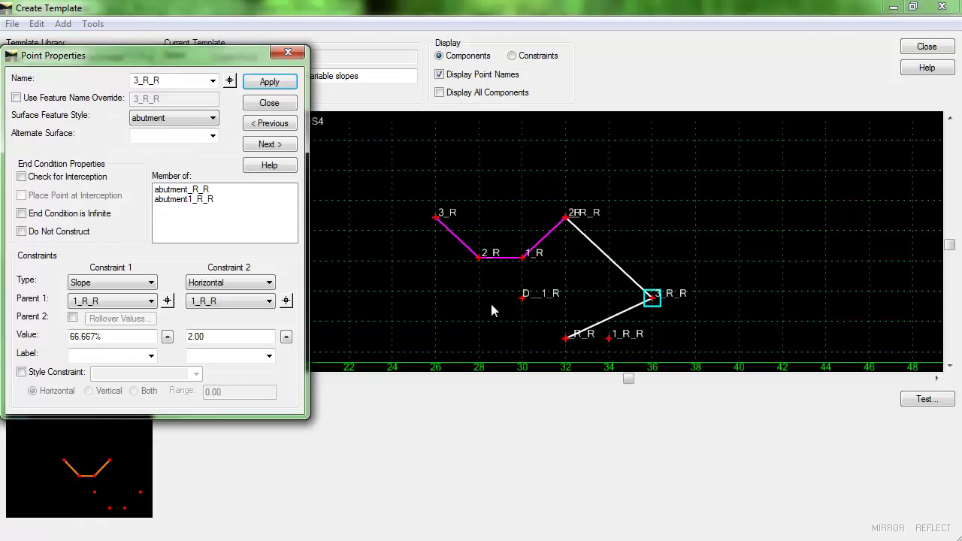
{"action": "left_click", "coordinate": [21, 232]}
{"action": "left_click", "coordinate": [262, 85]}
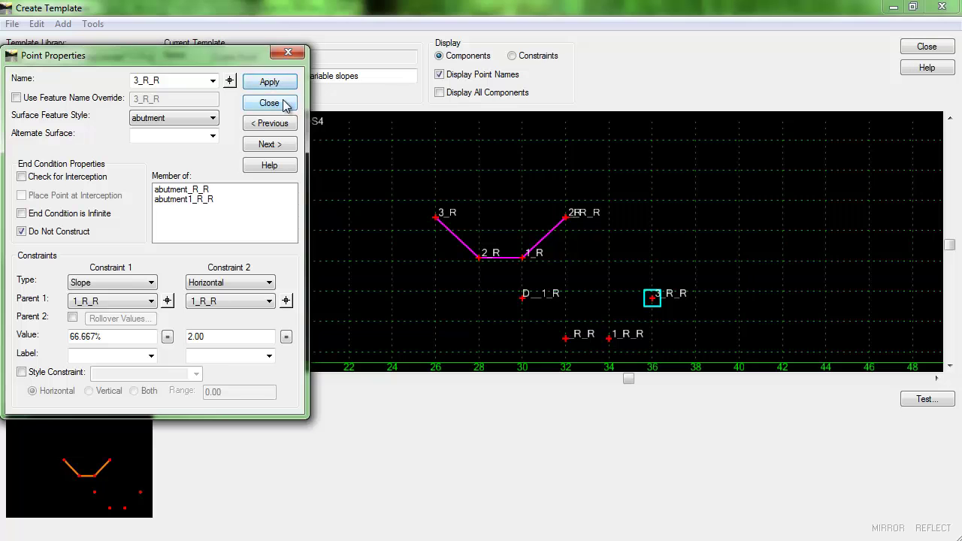
{"action": "left_click", "coordinate": [282, 104]}
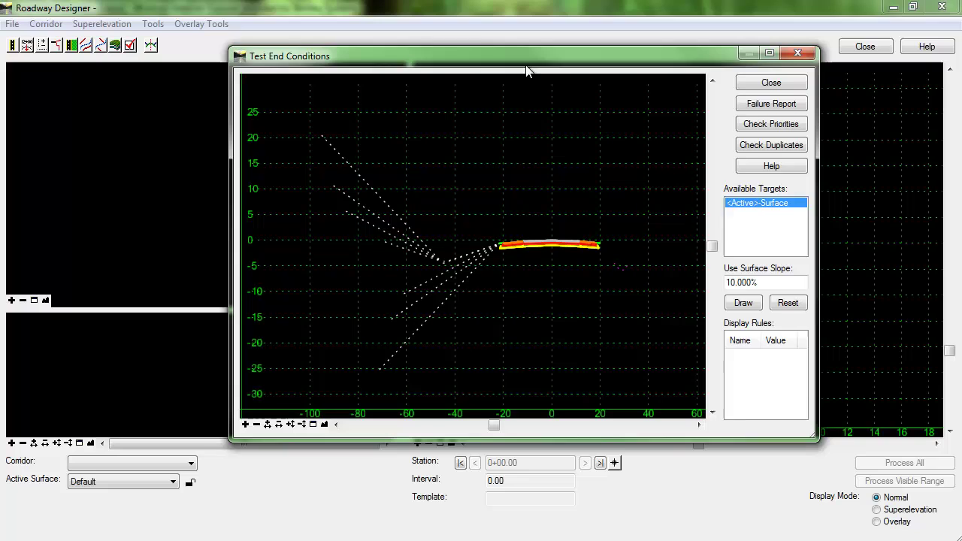
{"action": "left_click", "coordinate": [754, 300]}
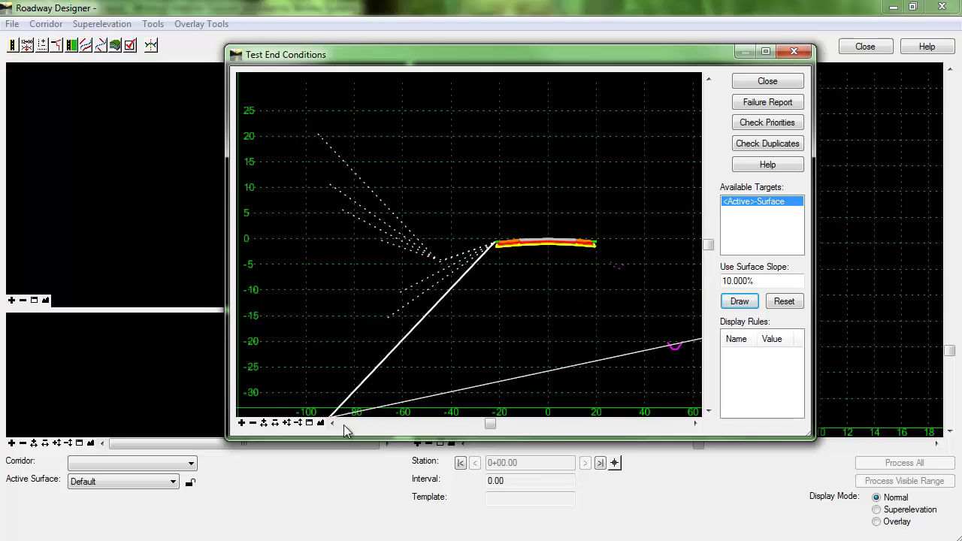
{"action": "left_click", "coordinate": [242, 424]}
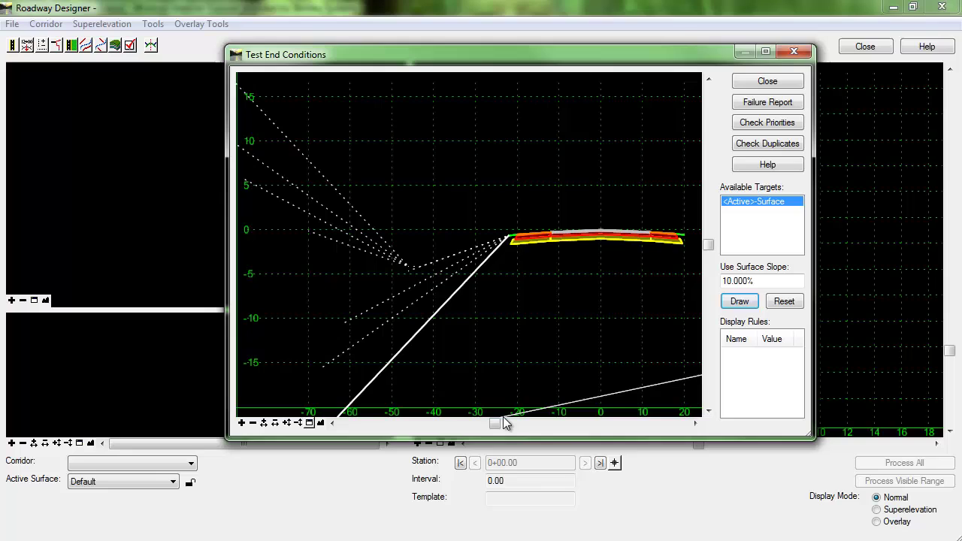
{"action": "left_click_drag", "start_coordinate": [496, 423], "coordinate": [531, 423]}
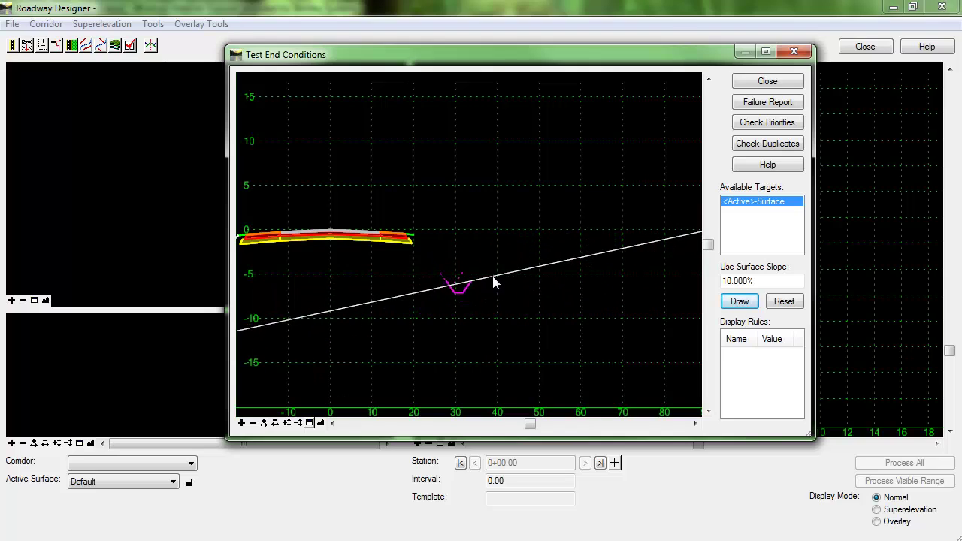
{"action": "left_click", "coordinate": [793, 84]}
Draw a new constrained component from ditch point 3_R up to a new point 4_R
{"action": "middle_click_drag", "start_coordinate": [436, 279], "coordinate": [484, 316]}
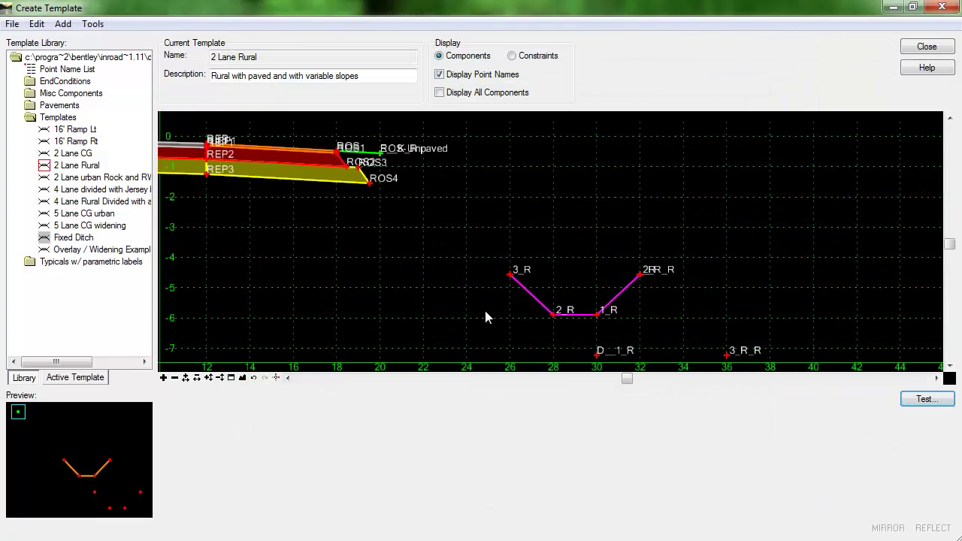
{"action": "mouse_move", "coordinate": [511, 276]}
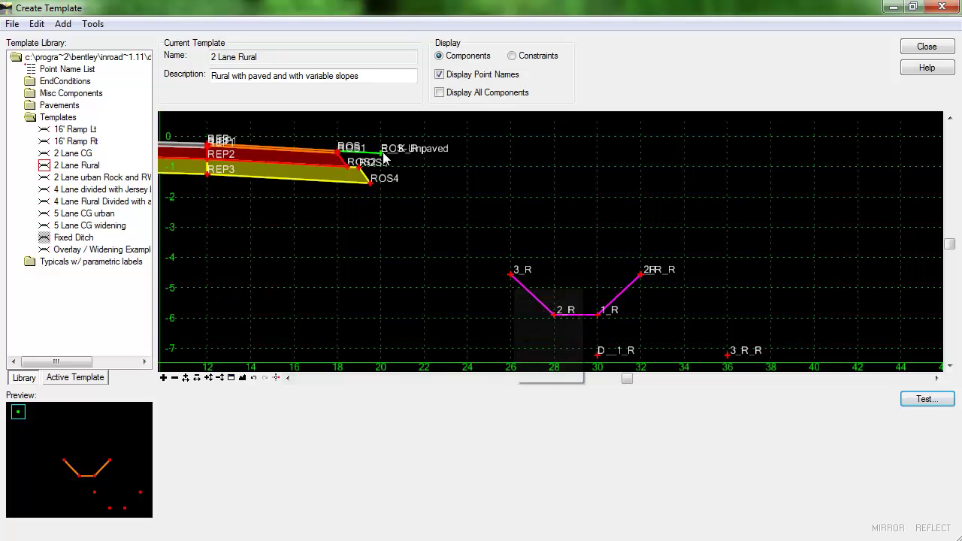
{"action": "mouse_move", "coordinate": [383, 155]}
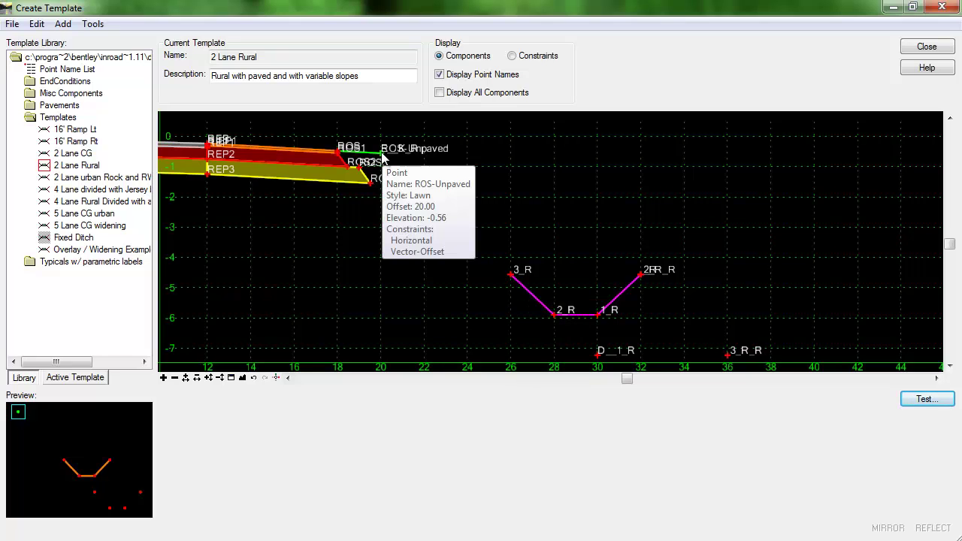
{"action": "right_click", "coordinate": [512, 276]}
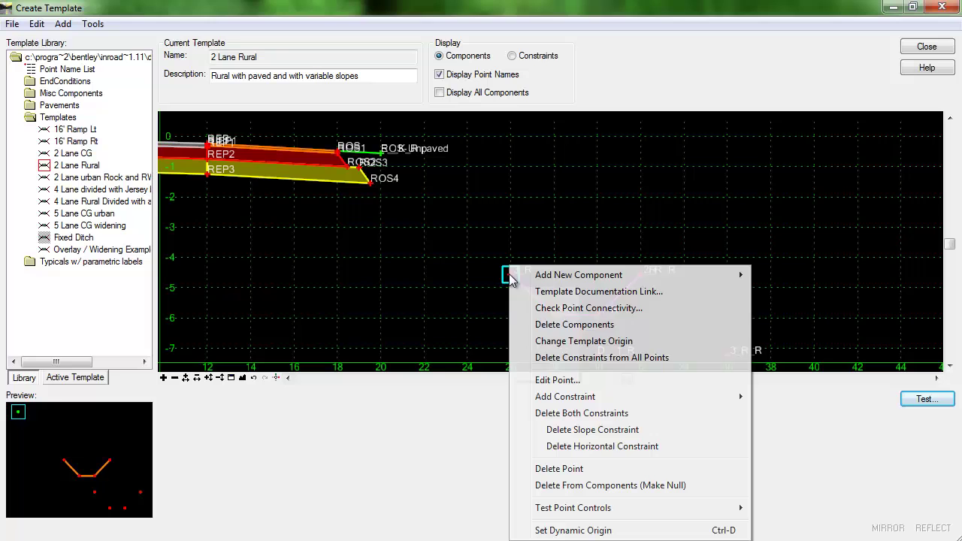
{"action": "mouse_move", "coordinate": [603, 278]}
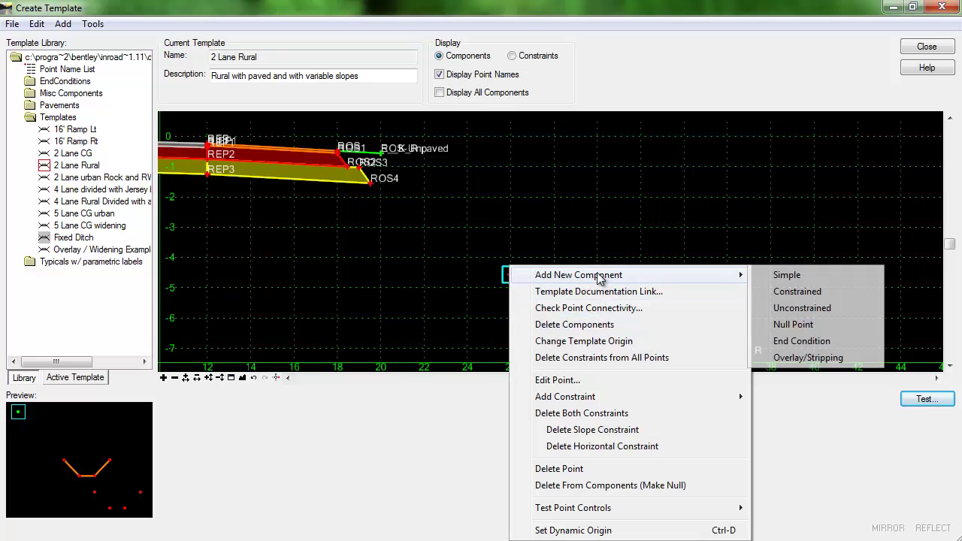
{"action": "left_click", "coordinate": [807, 293]}
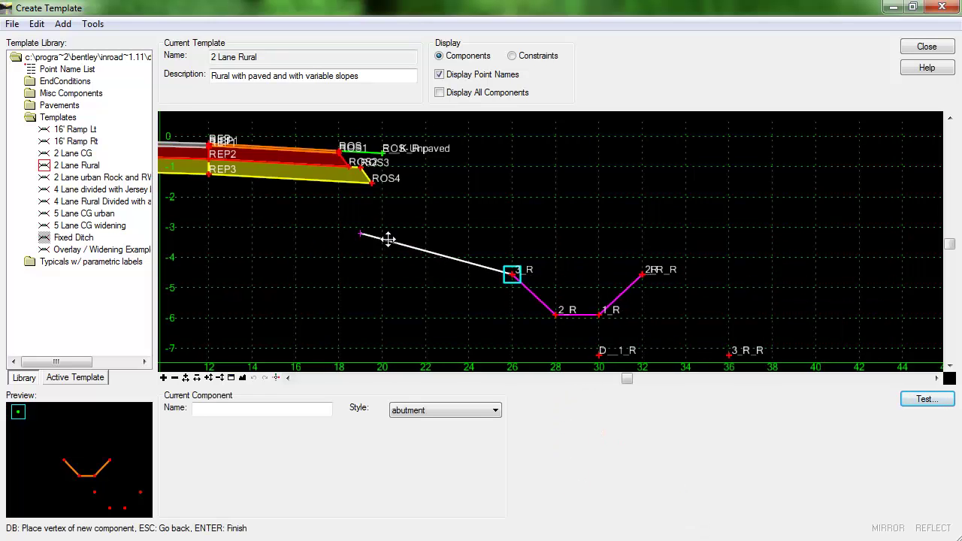
{"action": "middle_click_drag", "start_coordinate": [387, 236], "coordinate": [526, 287]}
{"action": "scroll", "coordinate": [607, 240], "scroll_direction": "up", "scroll_amount": 3}
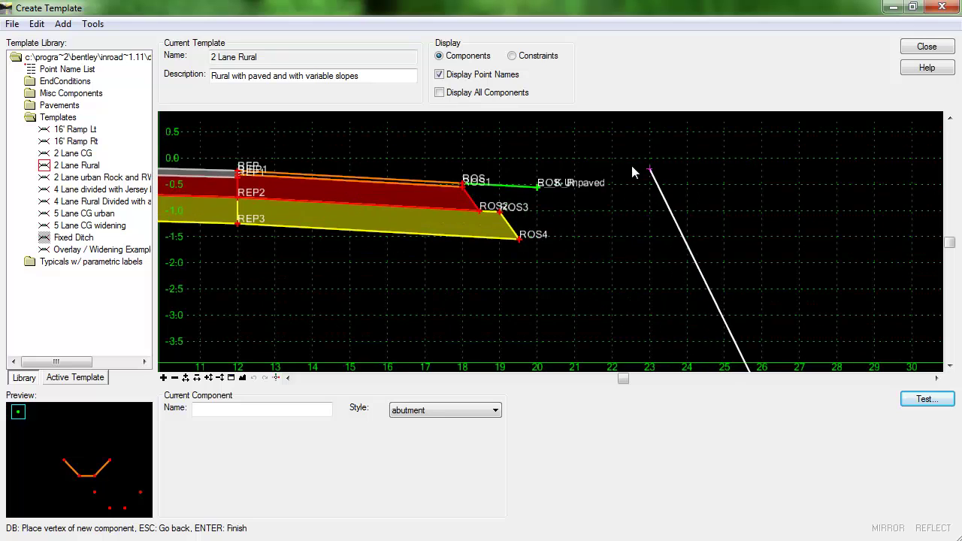
{"action": "left_click", "coordinate": [612, 142]}
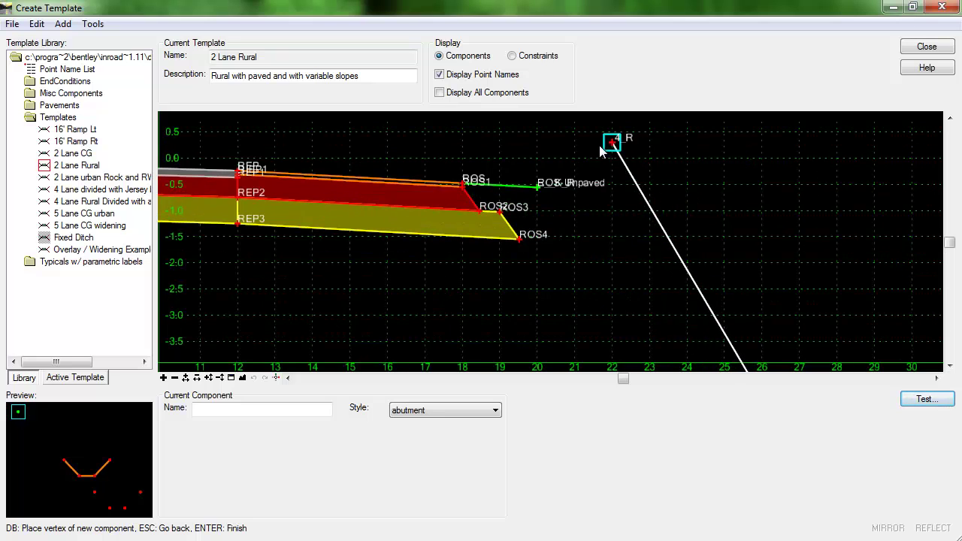
{"action": "right_click", "coordinate": [655, 160]}
{"action": "left_click", "coordinate": [710, 171]}
{"action": "middle_click_drag", "start_coordinate": [795, 240], "coordinate": [644, 178]}
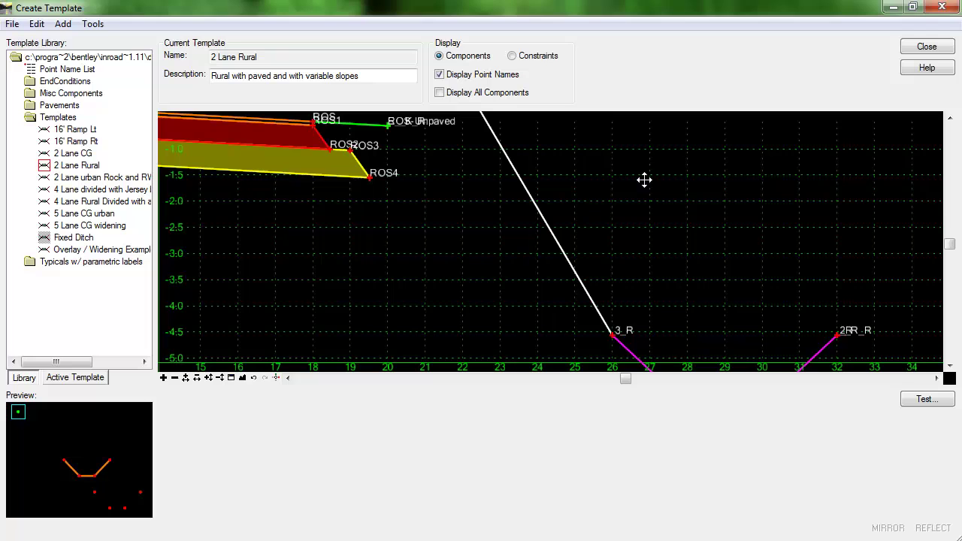
Set abutment_R as the parent component of the new abutment1_R component
{"action": "double_click", "coordinate": [587, 293]}
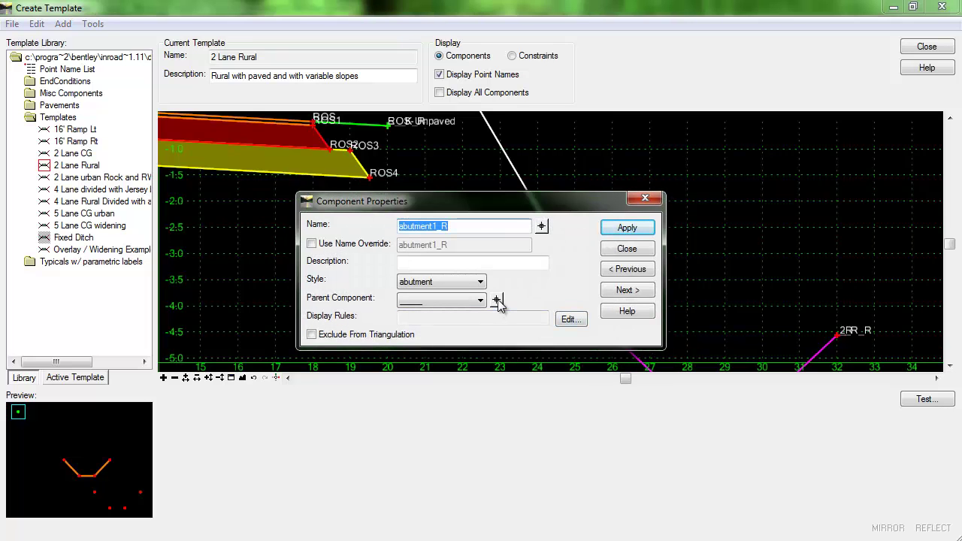
{"action": "left_click", "coordinate": [496, 300]}
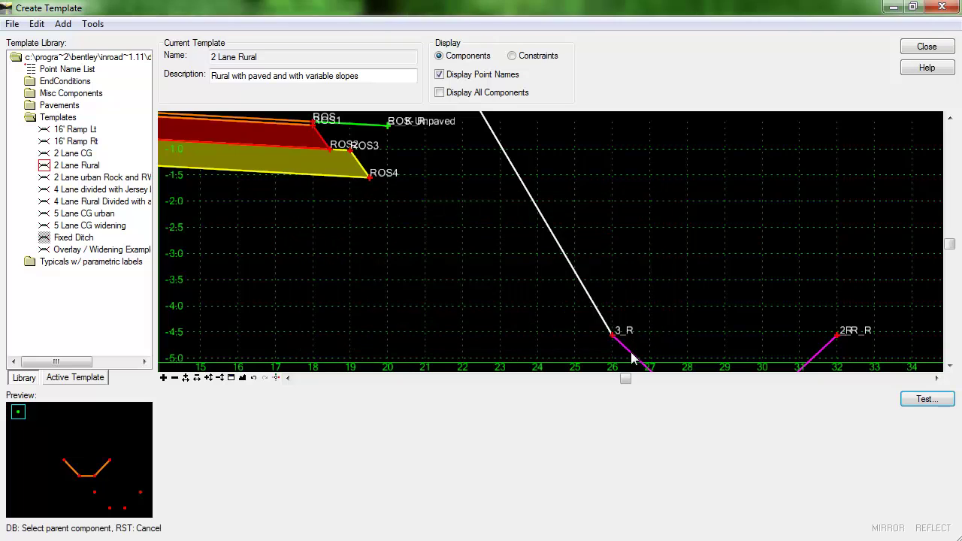
{"action": "left_click", "coordinate": [631, 360]}
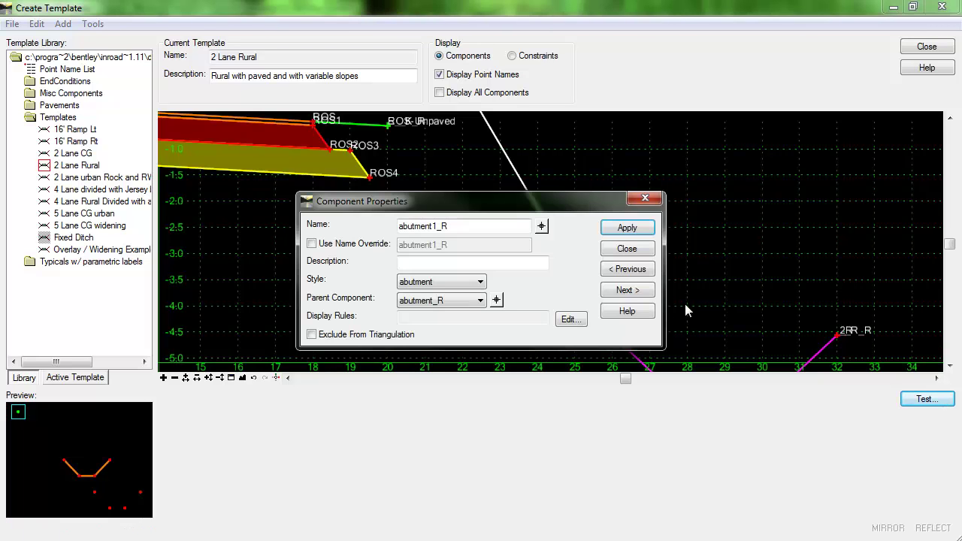
{"action": "left_click", "coordinate": [642, 229]}
{"action": "left_click", "coordinate": [638, 249]}
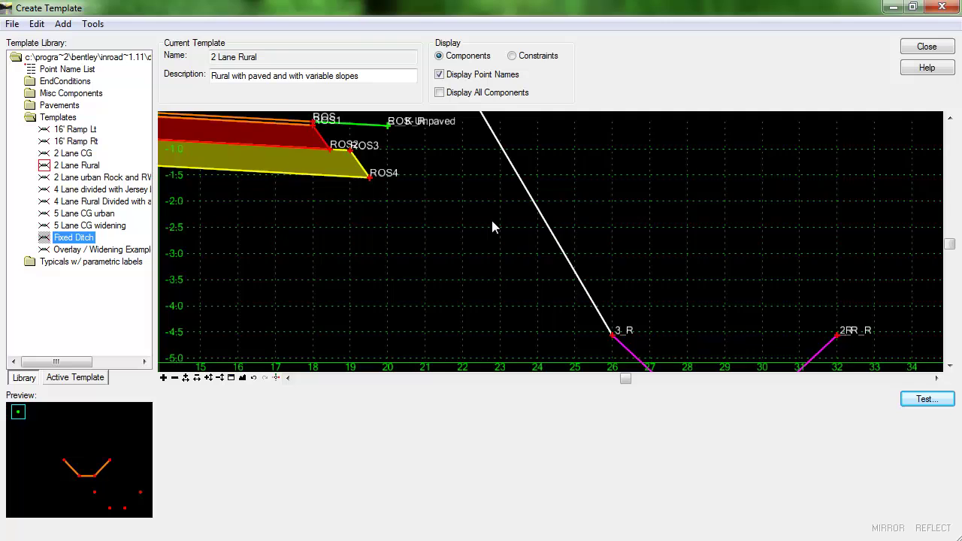
{"action": "scroll", "coordinate": [493, 226], "scroll_direction": "down", "scroll_amount": 1}
{"action": "middle_click_drag", "start_coordinate": [494, 225], "coordinate": [498, 248]}
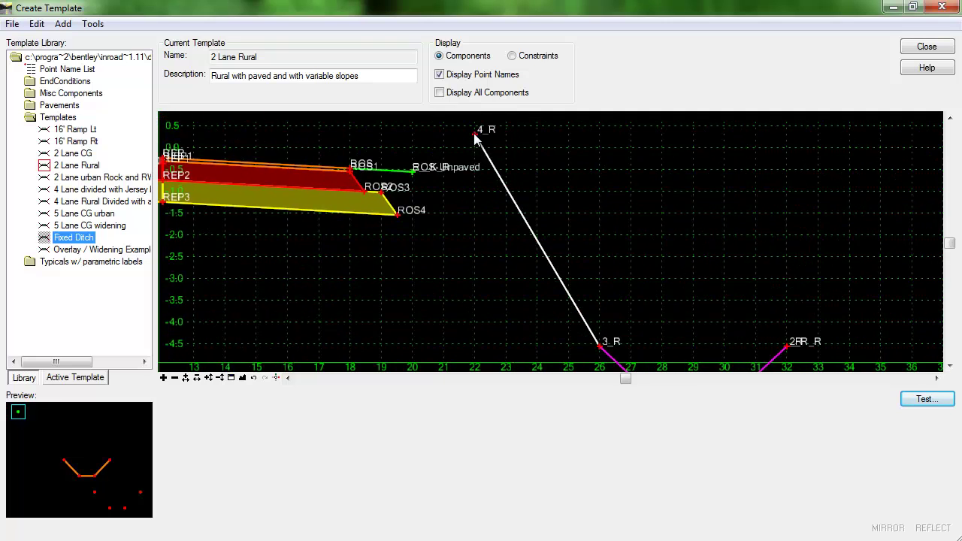
Delete both existing constraints on point 4_R
{"action": "mouse_move", "coordinate": [475, 138]}
{"action": "mouse_move", "coordinate": [413, 174]}
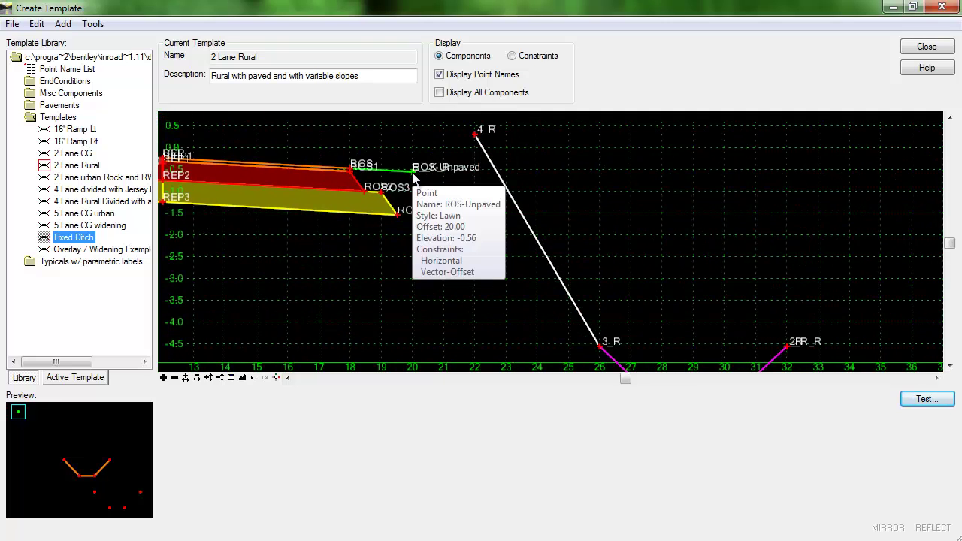
{"action": "right_click", "coordinate": [473, 135]}
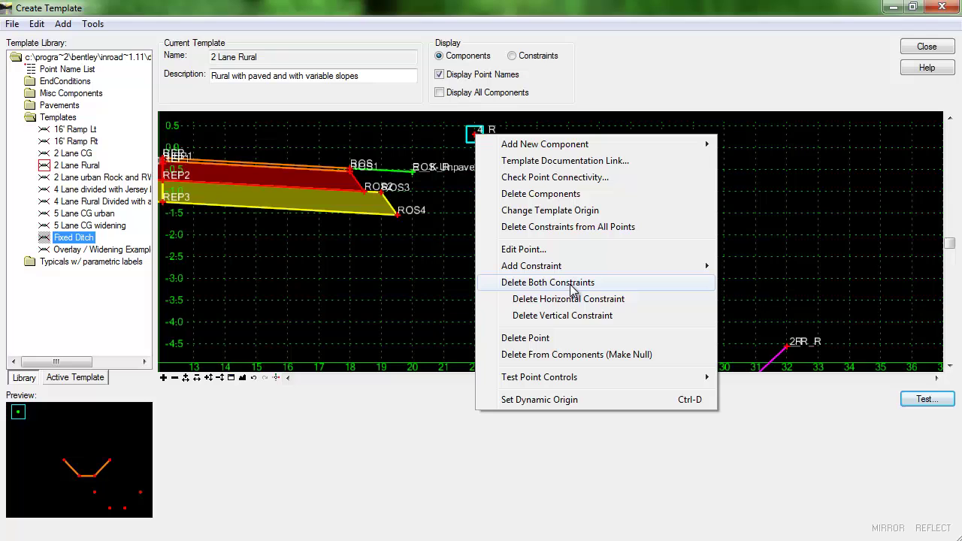
{"action": "left_click", "coordinate": [547, 283]}
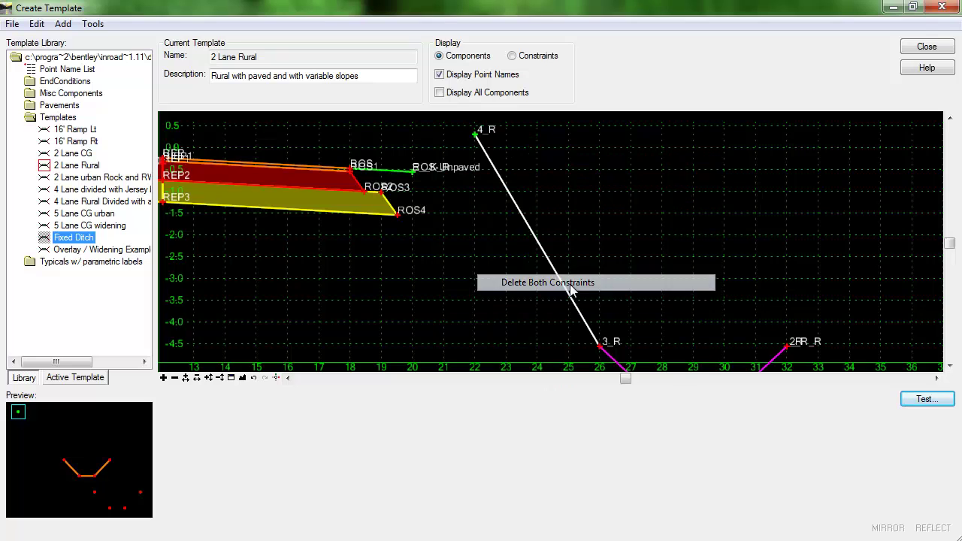
Fully constrain 4_R to ROS-Unpaved with 0 horizontal and 0 vertical offsets
{"action": "right_click", "coordinate": [475, 137]}
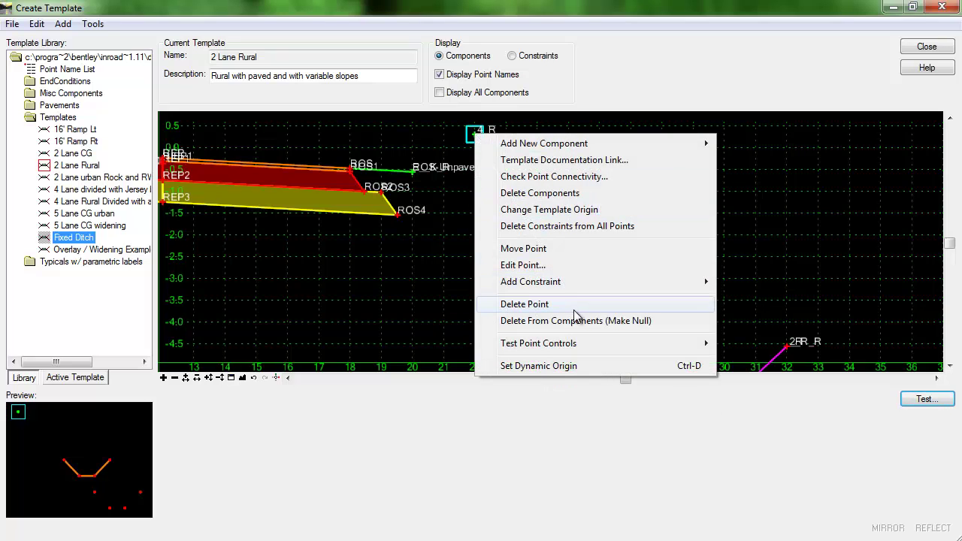
{"action": "mouse_move", "coordinate": [579, 285]}
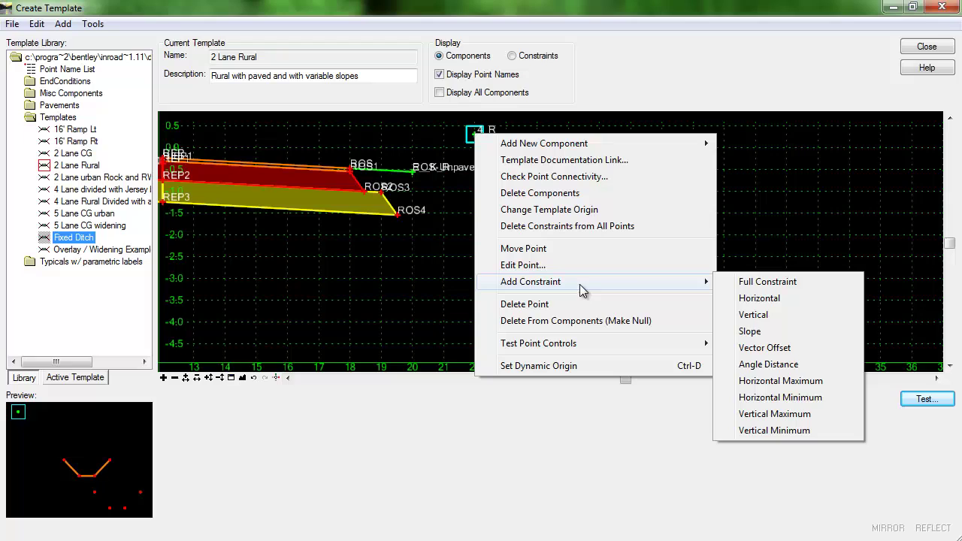
{"action": "left_click", "coordinate": [754, 286]}
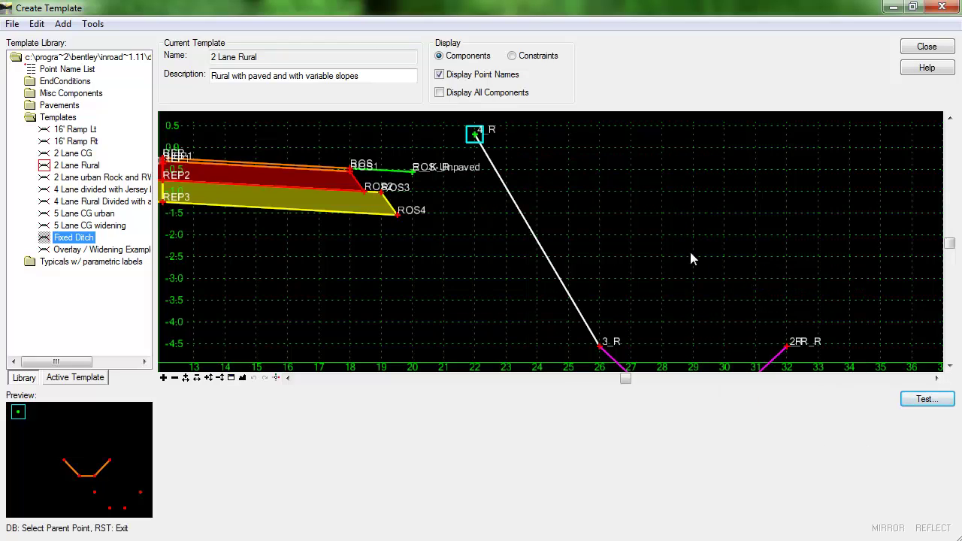
{"action": "left_click", "coordinate": [412, 172]}
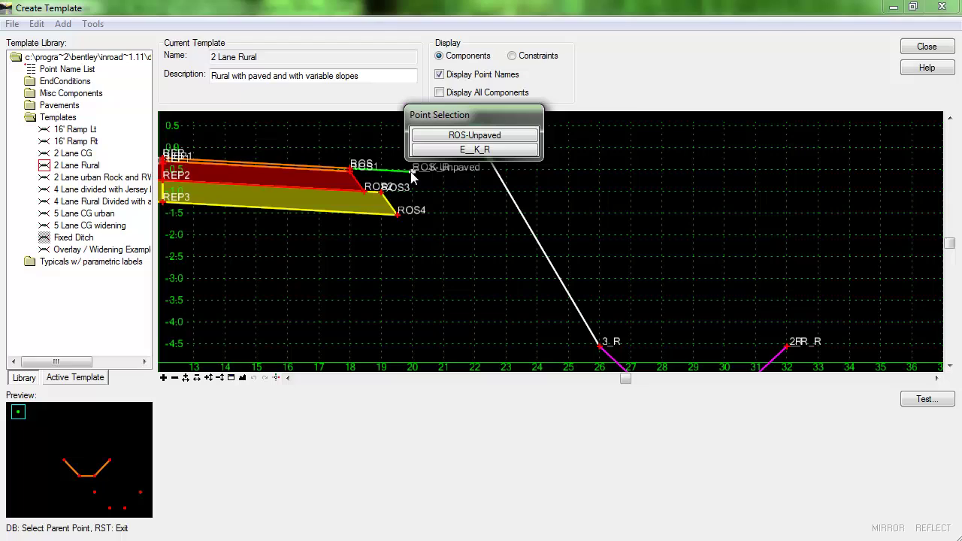
{"action": "left_click", "coordinate": [481, 139]}
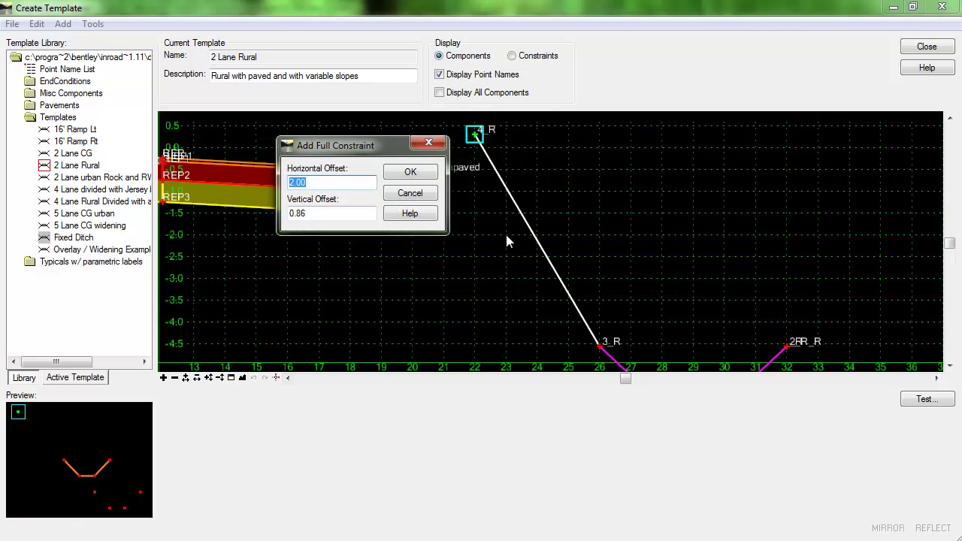
{"action": "type", "text": "0"}
{"action": "key", "text": "Tab"}
{"action": "type", "text": "0"}
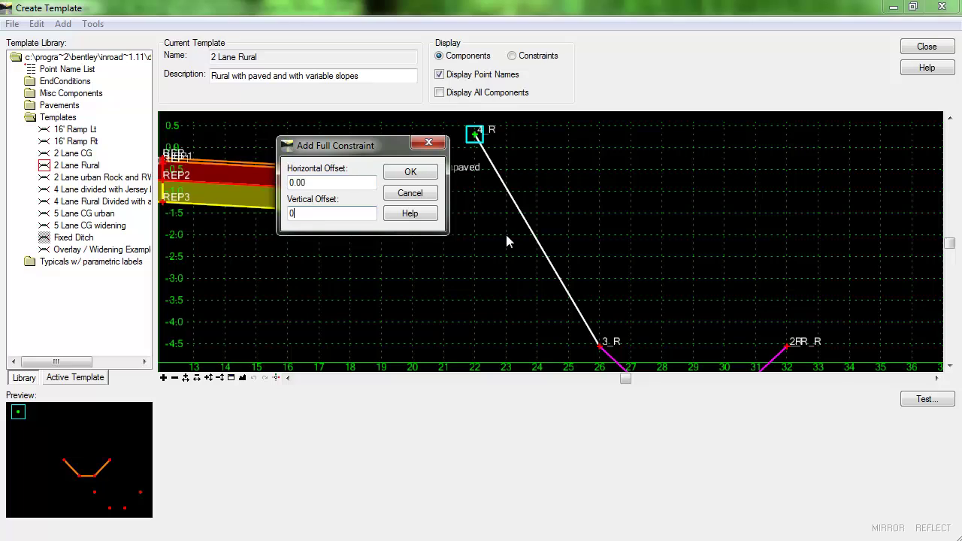
{"action": "left_click", "coordinate": [411, 172]}
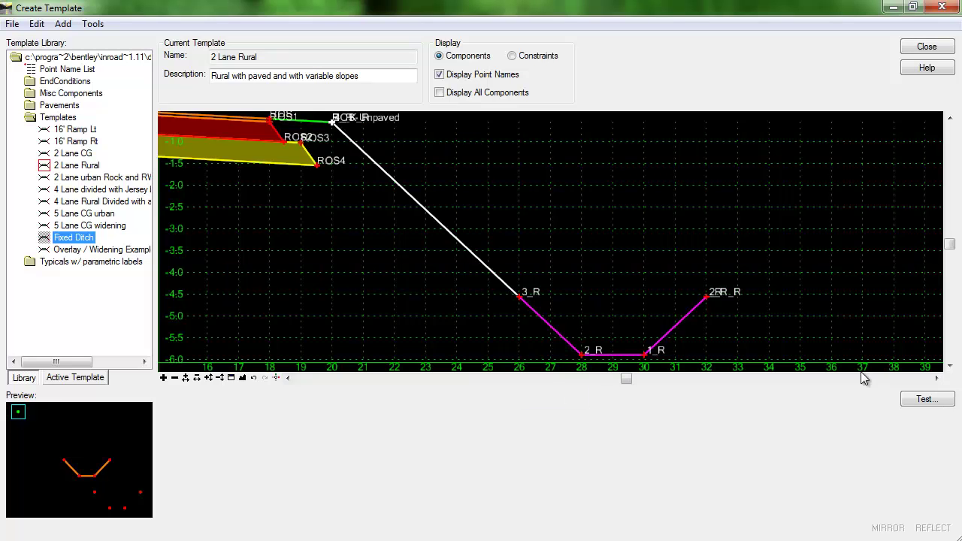
Run Test End Conditions maximized and draw the ditch against a 50% sloping surface
{"action": "left_click", "coordinate": [926, 400]}
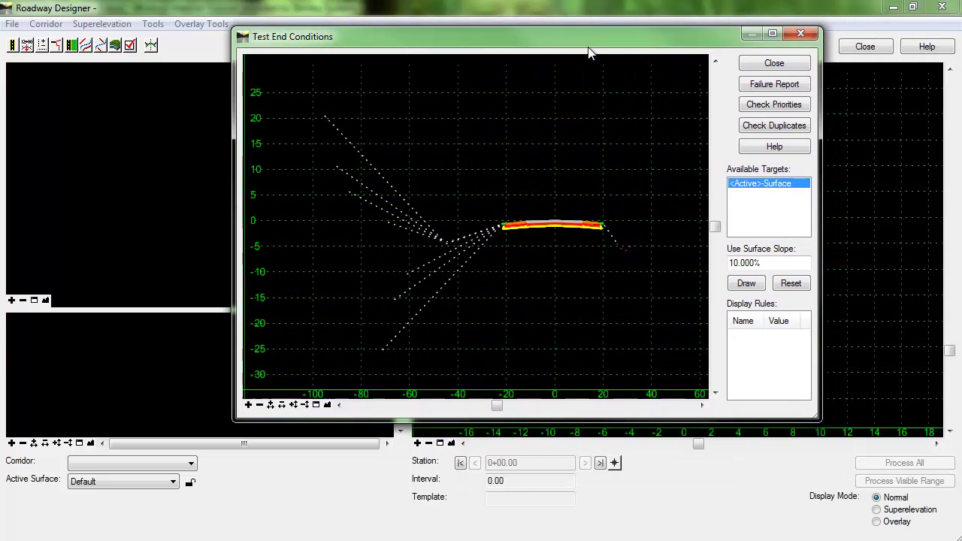
{"action": "left_click", "coordinate": [770, 34]}
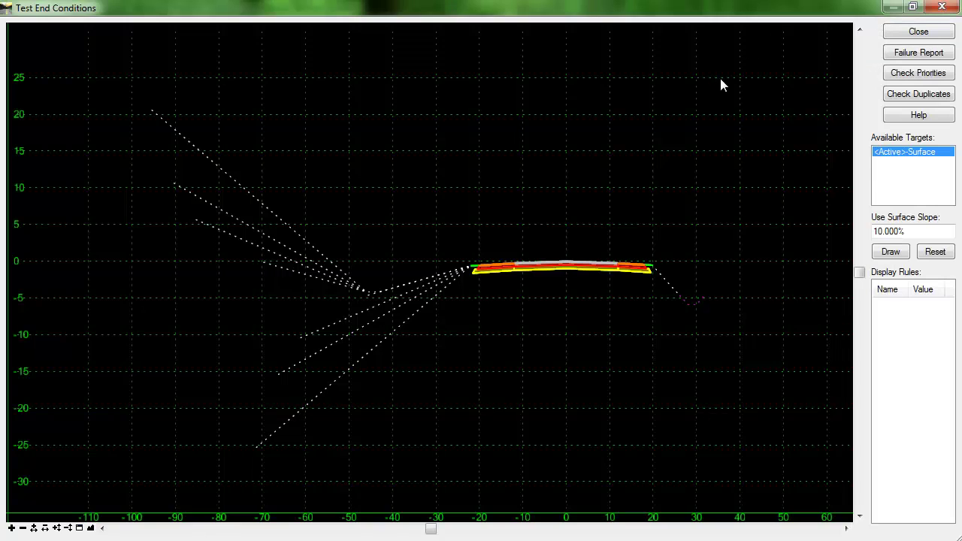
{"action": "left_click_drag", "start_coordinate": [660, 249], "coordinate": [557, 246]}
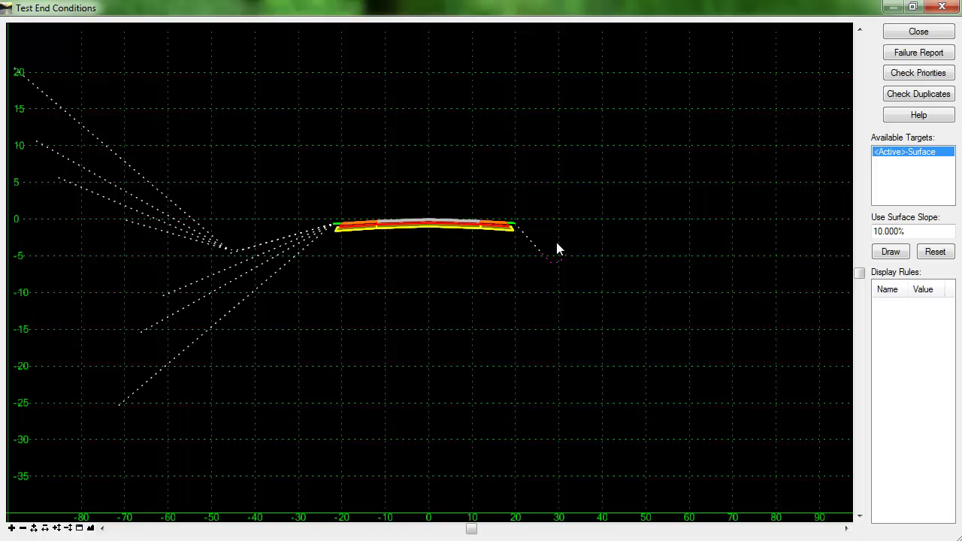
{"action": "left_click", "coordinate": [891, 252]}
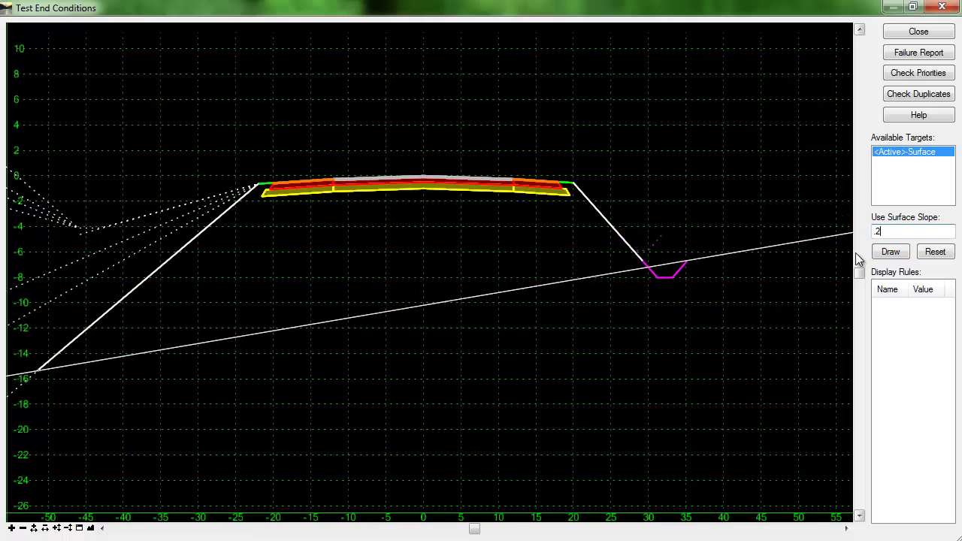
{"action": "type", "text": "0"}
{"action": "key", "text": "Return"}
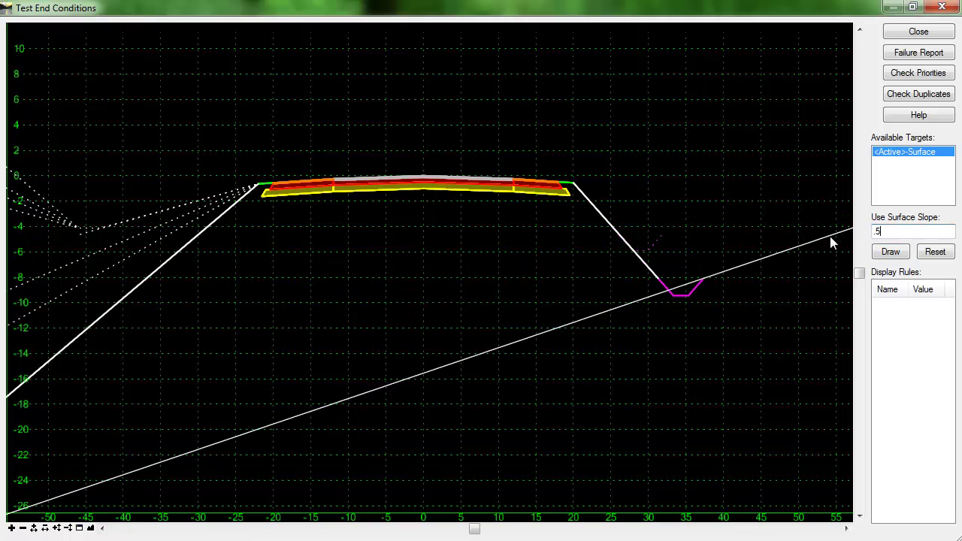
{"action": "left_click", "coordinate": [936, 252]}
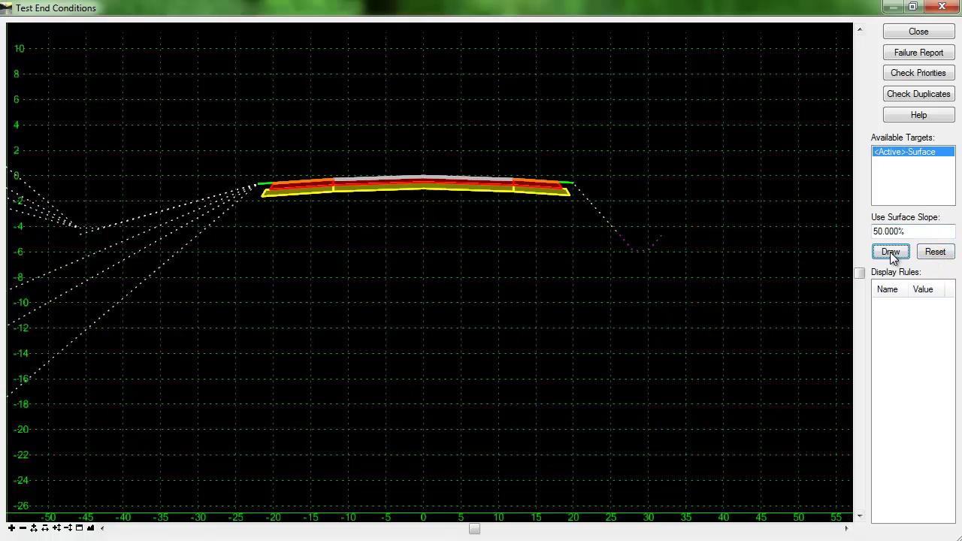
{"action": "left_click", "coordinate": [890, 253]}
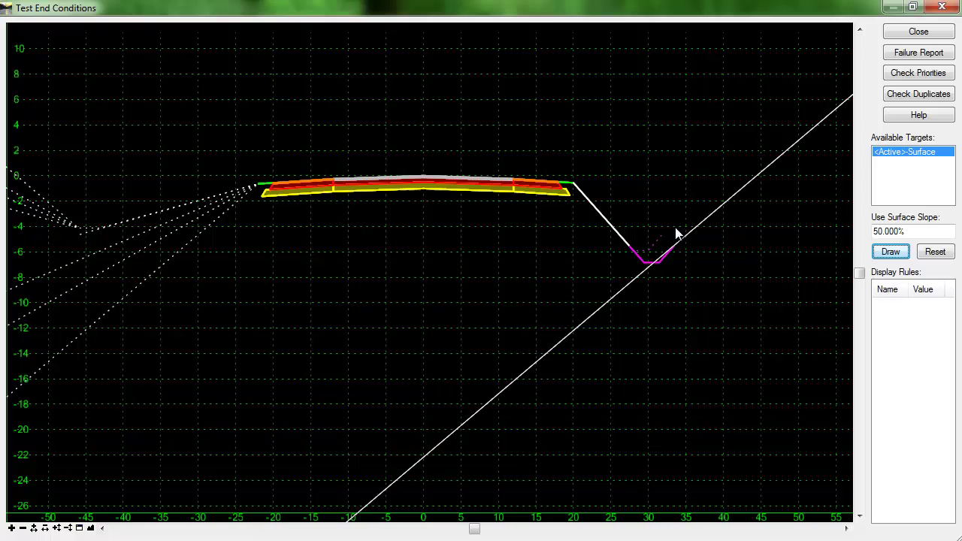